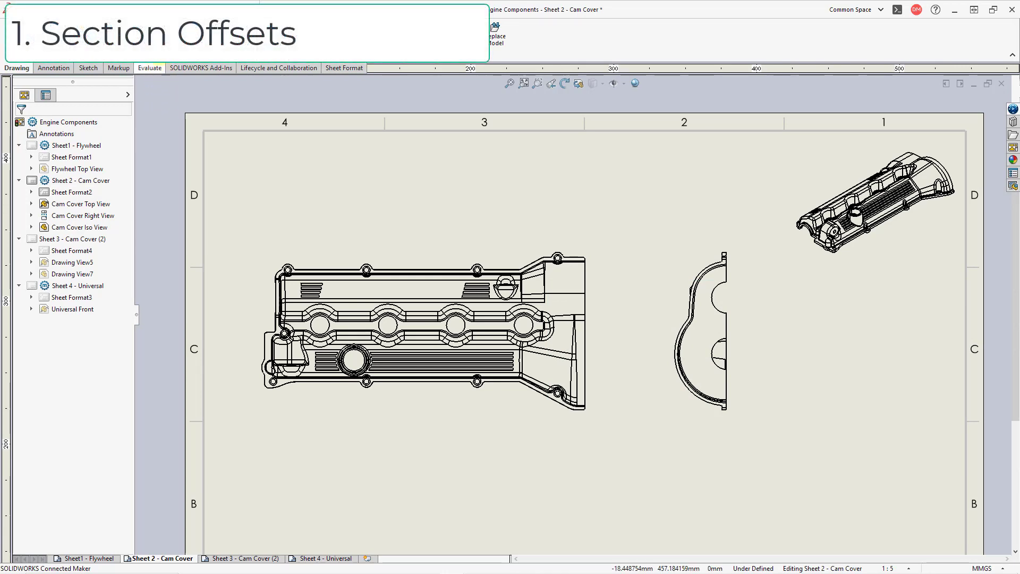
- Lay a horizontal section cutting line through the cam cover's four central holes, with a single offset from the second hole to the large round boss
click(154, 40)
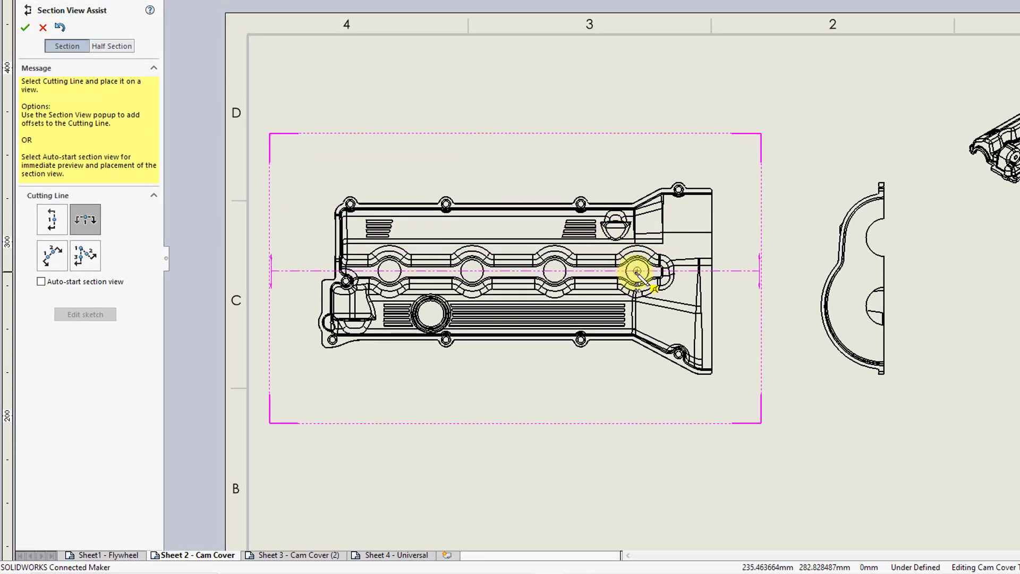
click(638, 272)
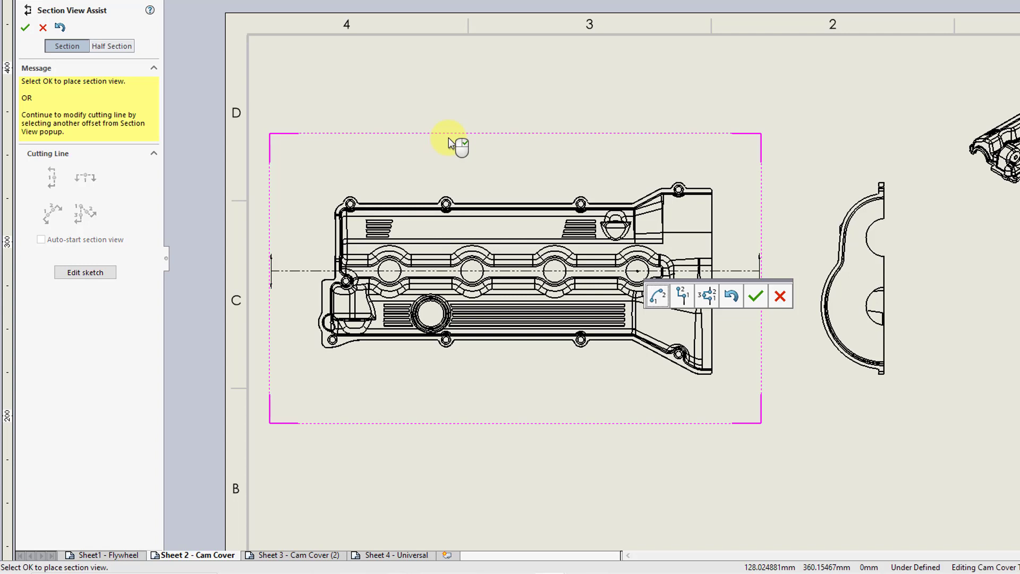
click(681, 302)
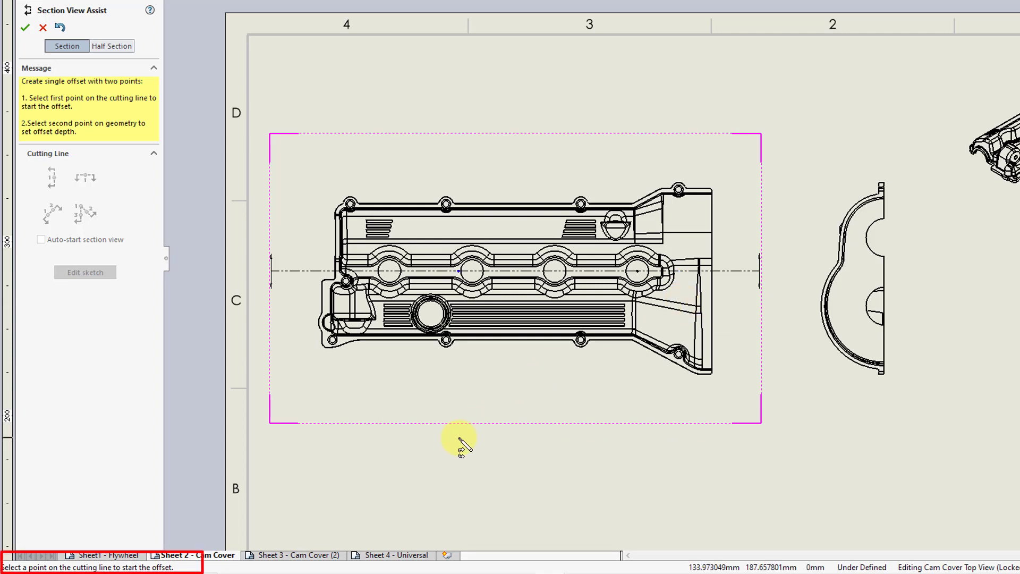
click(472, 271)
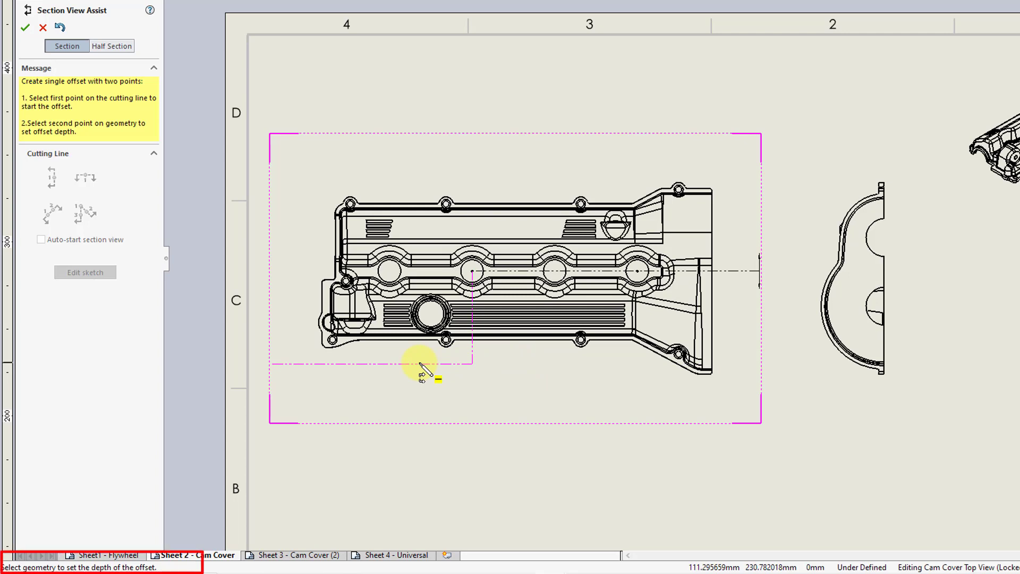
click(432, 315)
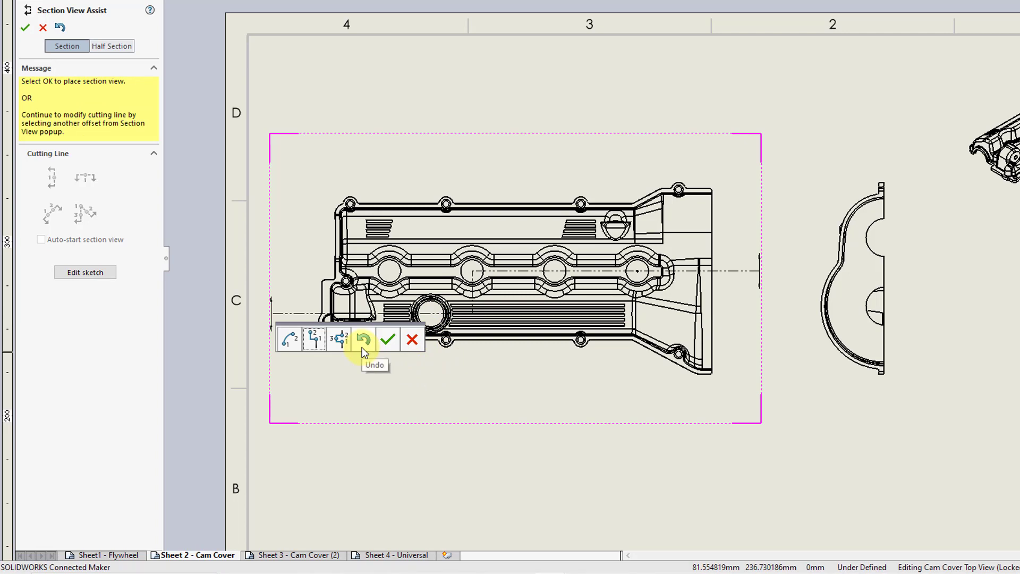
- Accept the single-offset cutting line and place section view A-A below the cam cover top view
click(388, 341)
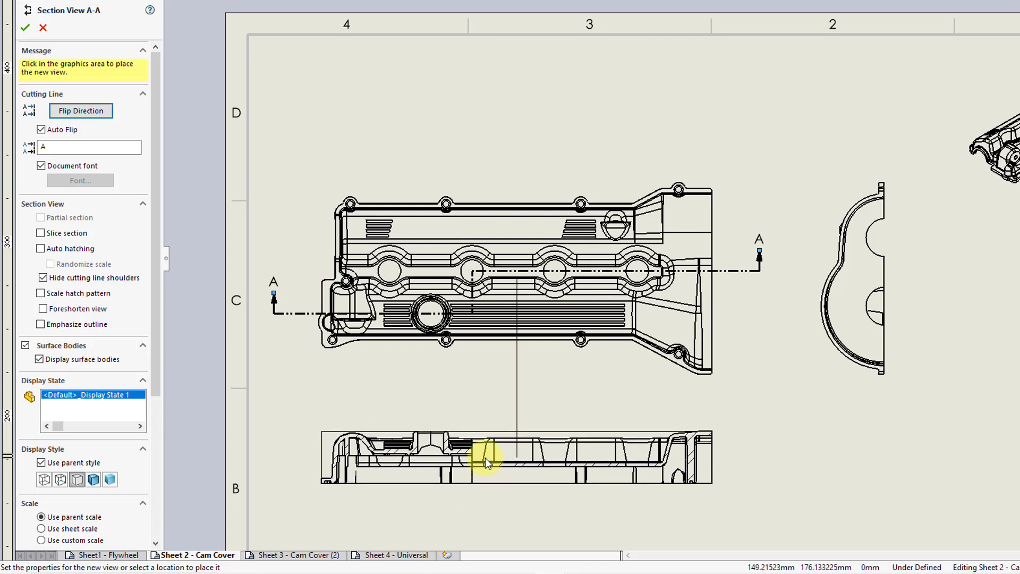
click(486, 458)
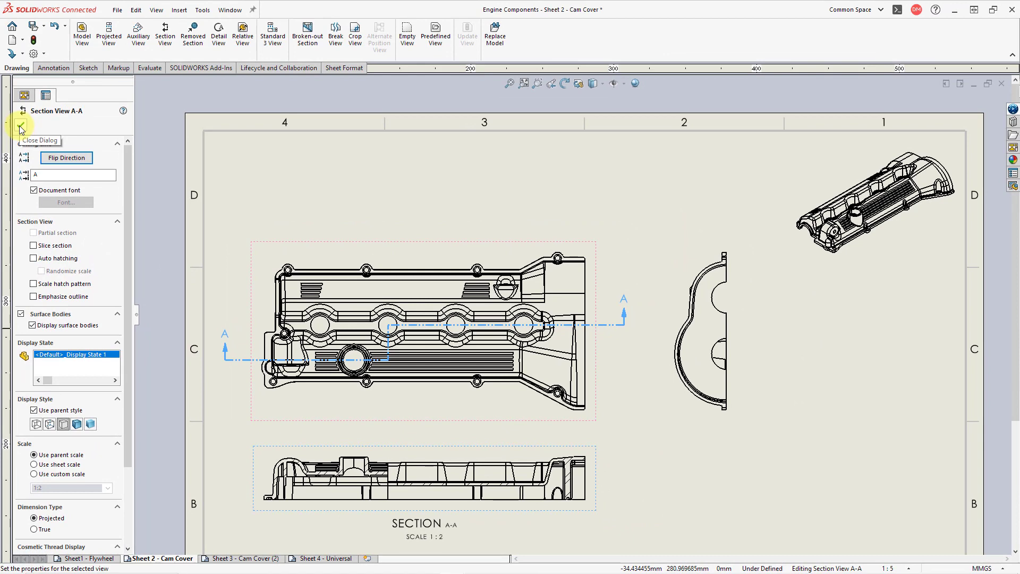
click(21, 127)
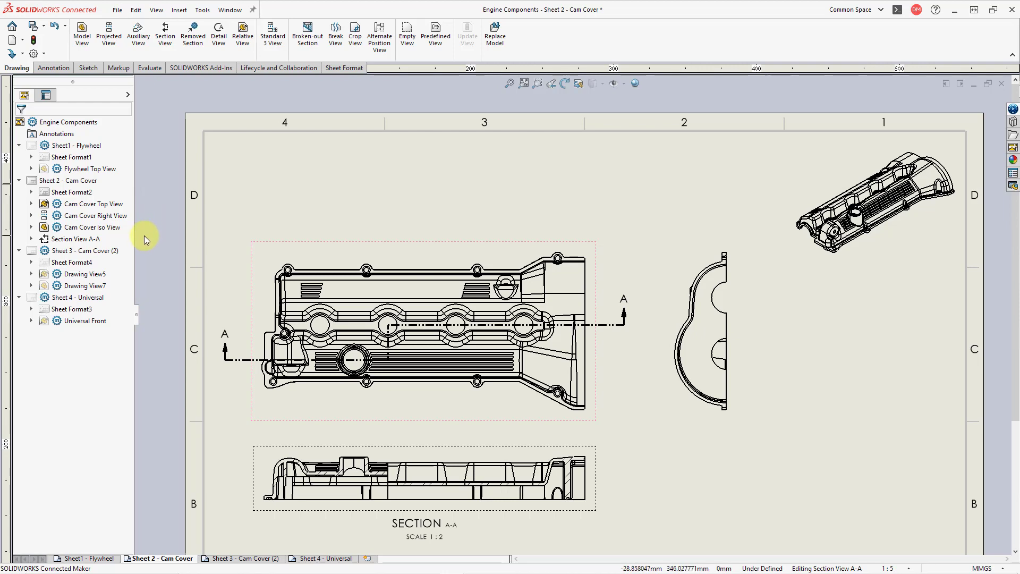
- Delete section view A-A together with its cutting line and section sketch
click(92, 239)
right_click(92, 240)
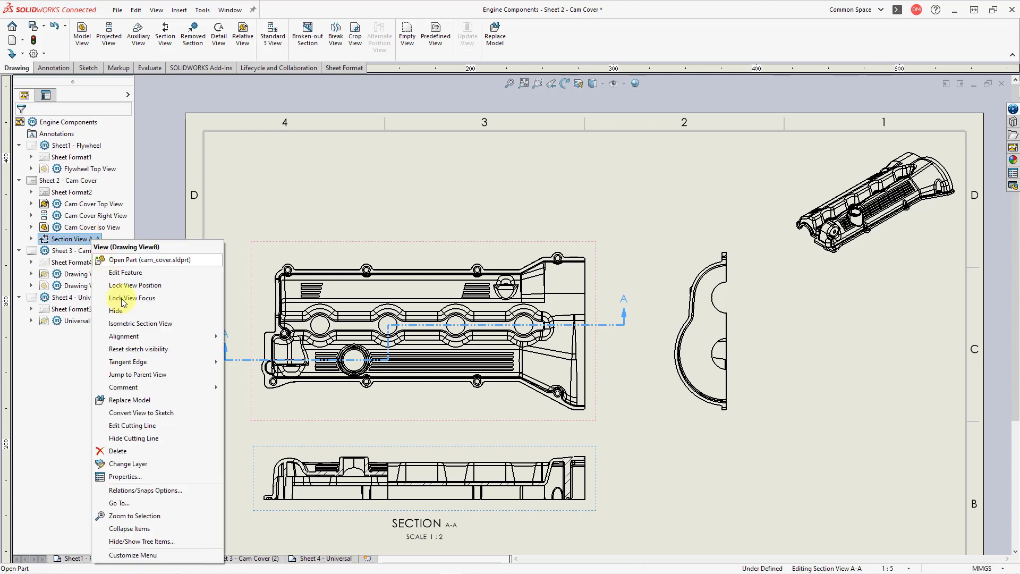
click(142, 451)
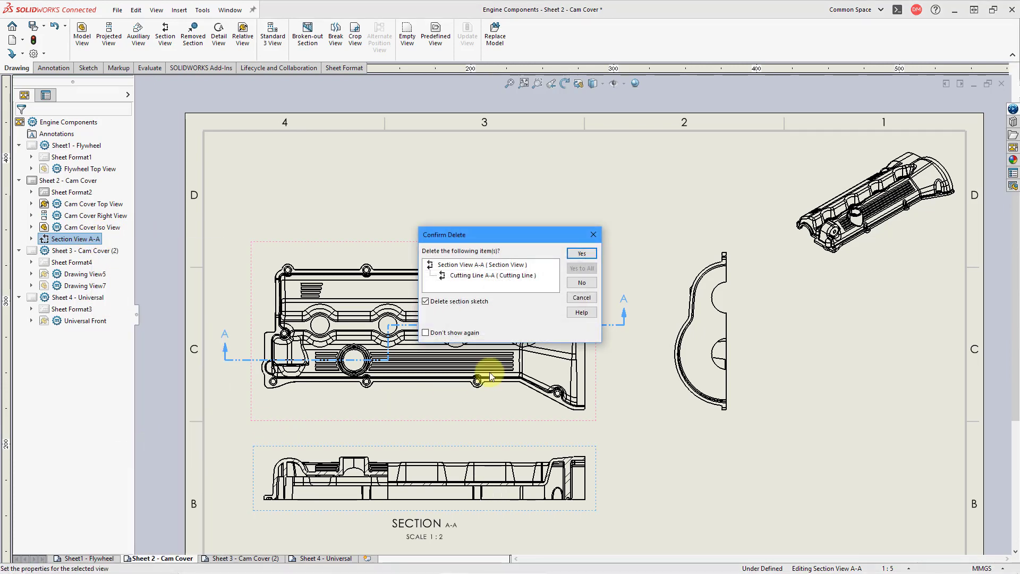
click(583, 254)
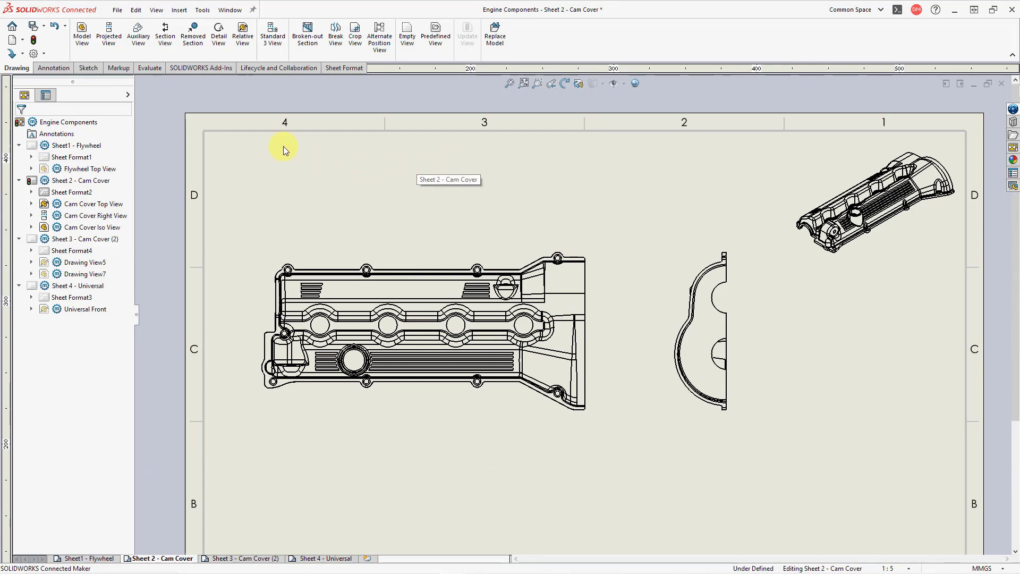
- Start a new section with a horizontal cutting line through the centre of the rightmost of the cam cover's four central holes
click(165, 33)
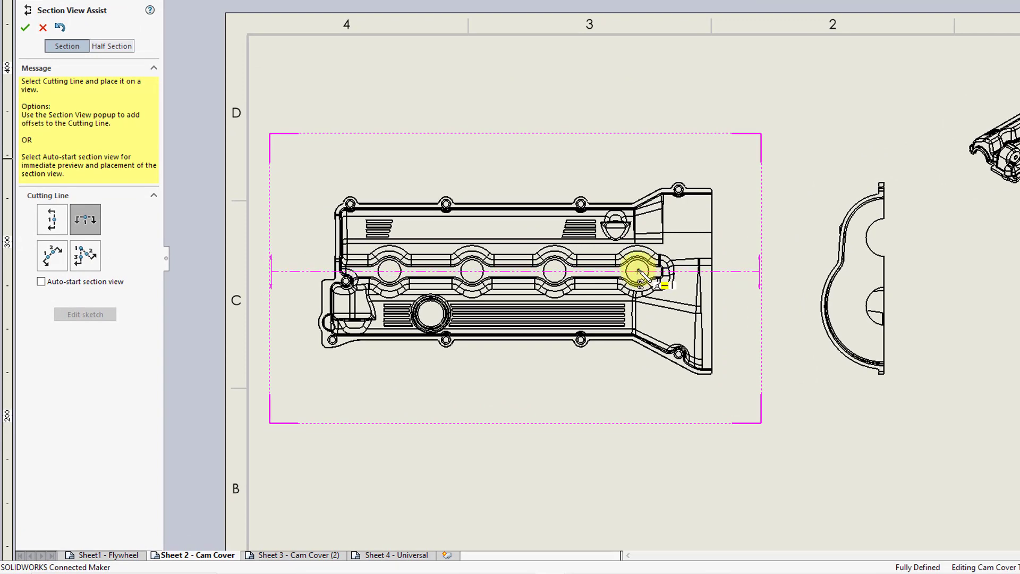
scroll(639, 272, down, 5)
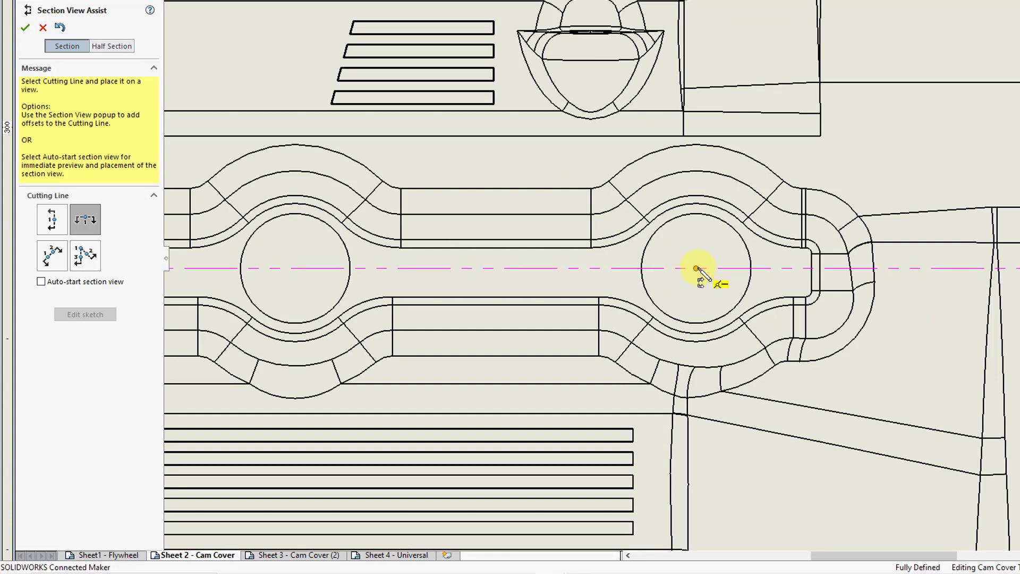
click(696, 269)
scroll(709, 244, up, 5)
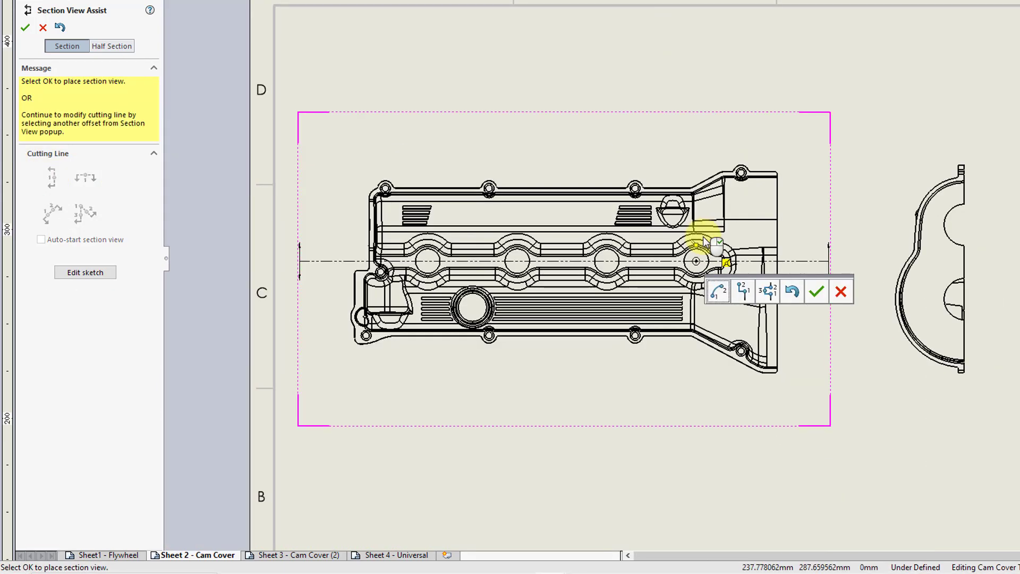
- Add a notch offset to the cutting line between the second and first central holes, with its depth at the large round boss's centre
click(769, 292)
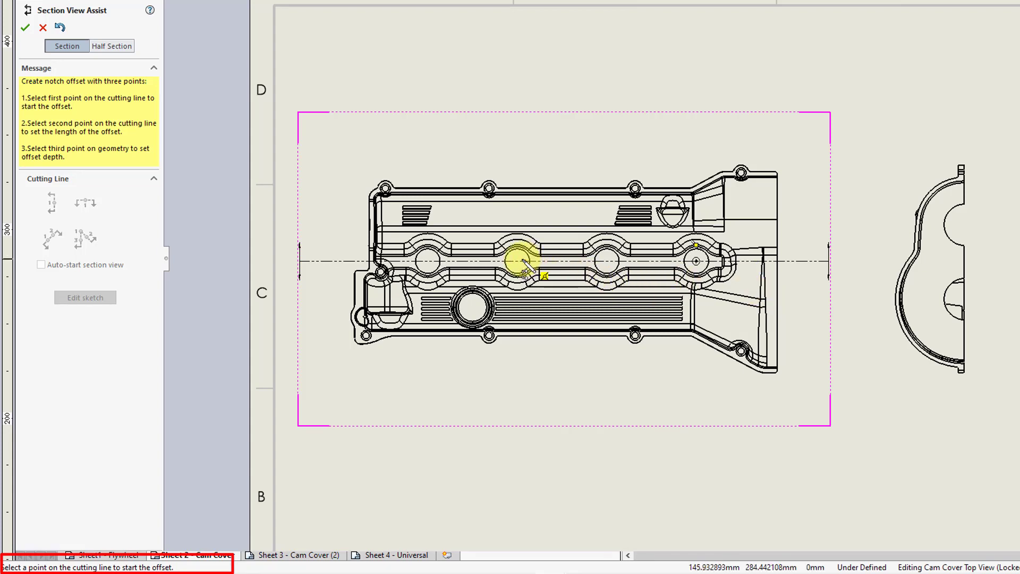
scroll(523, 264, up, 3)
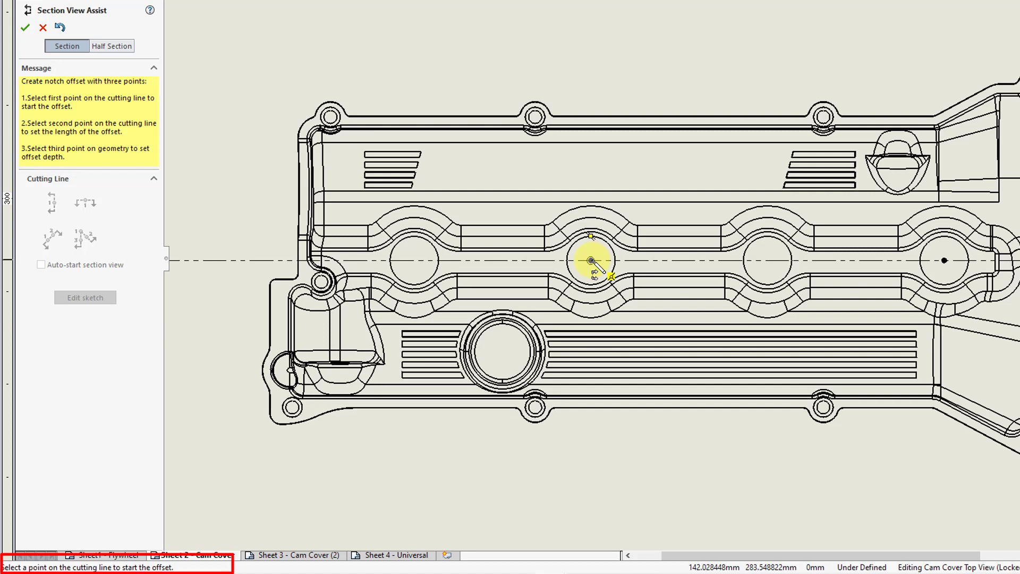
click(591, 260)
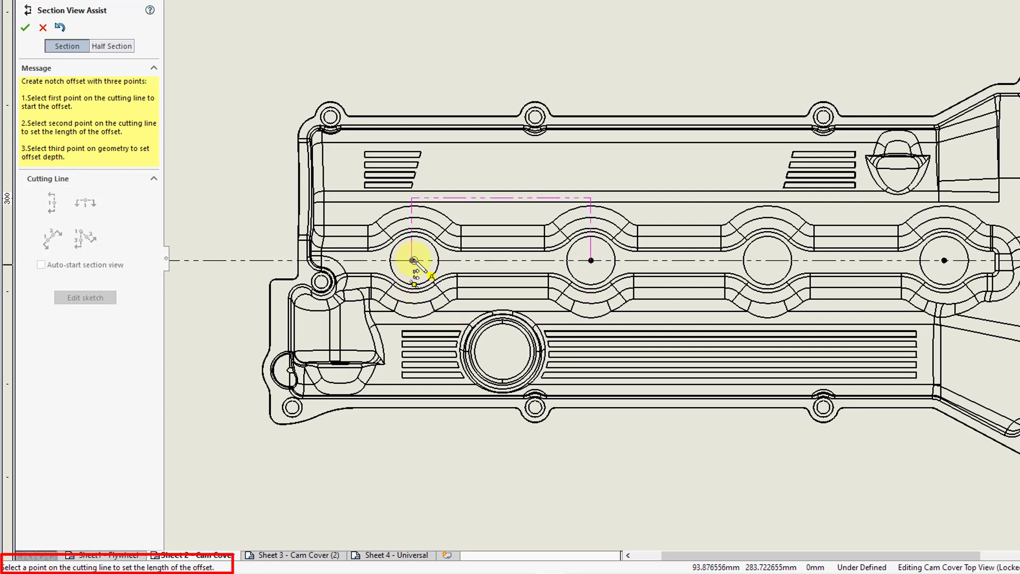
click(416, 261)
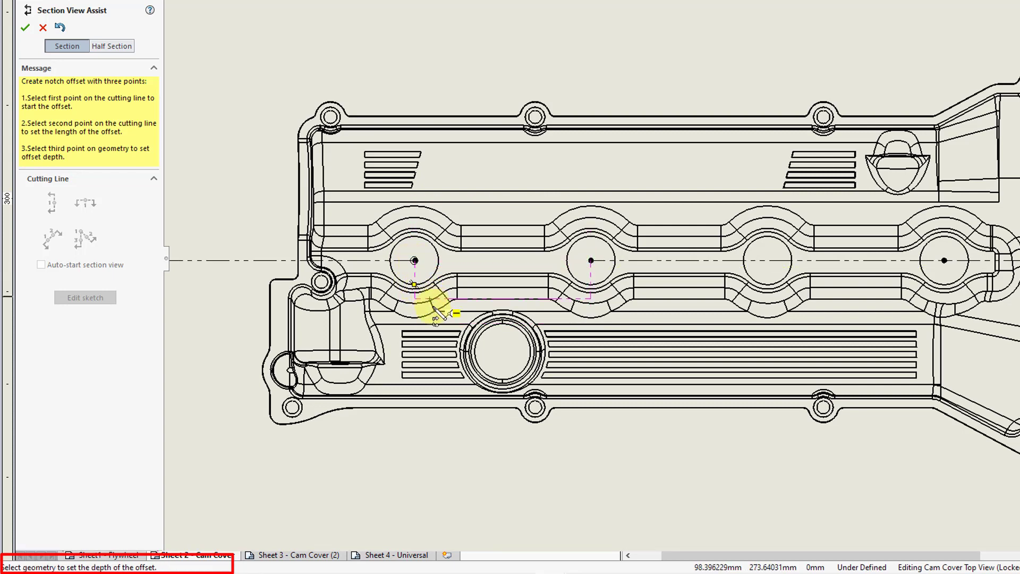
click(503, 352)
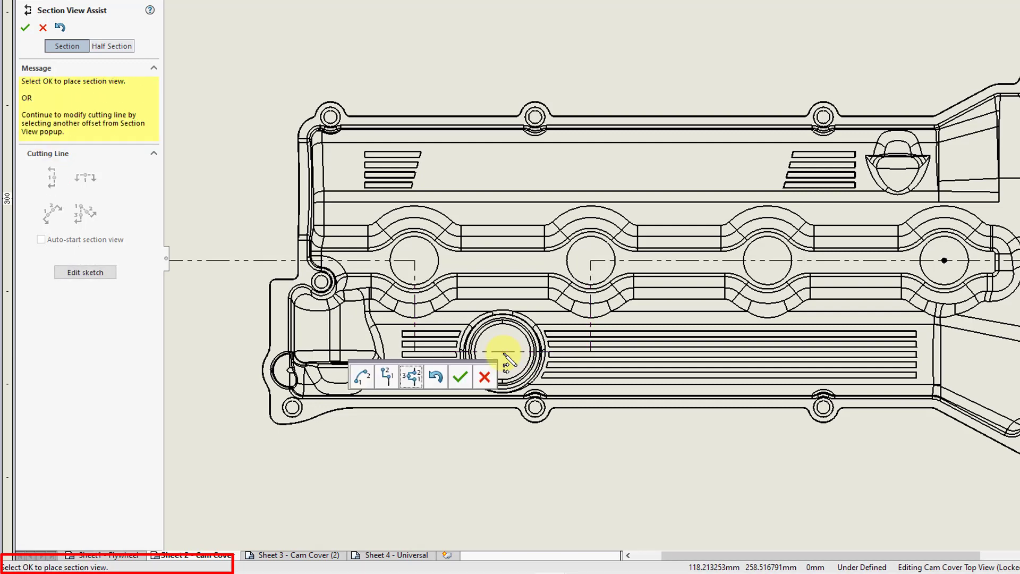
- Accept the notched cutting line and place section view A-A below the cam cover top view
scroll(509, 288, up, 5)
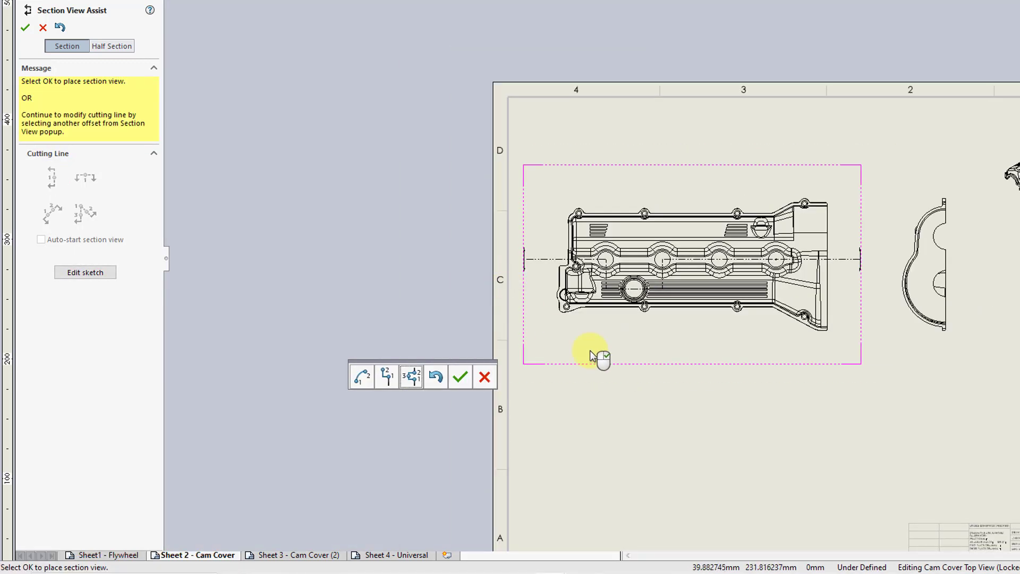
click(458, 378)
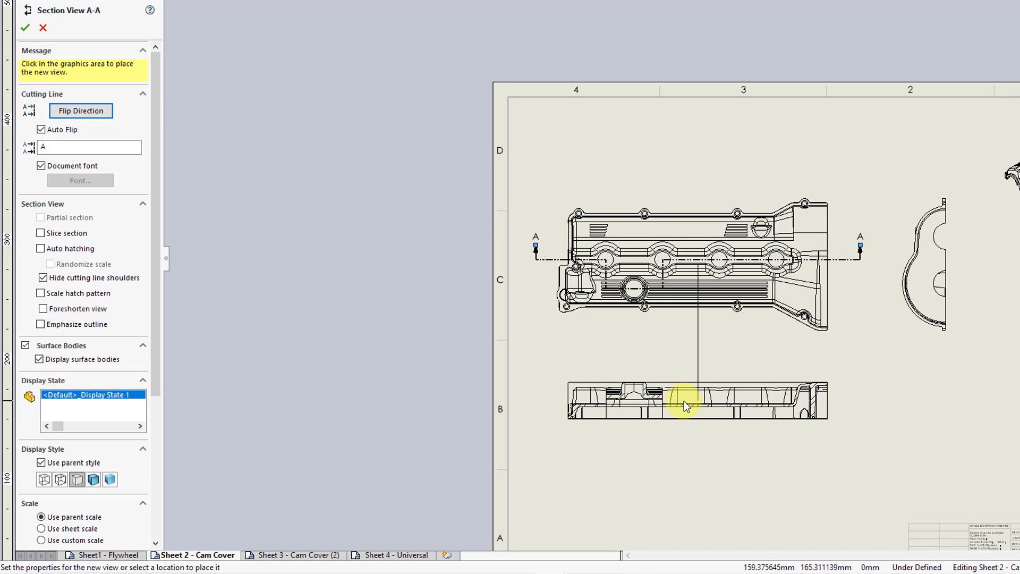
click(786, 412)
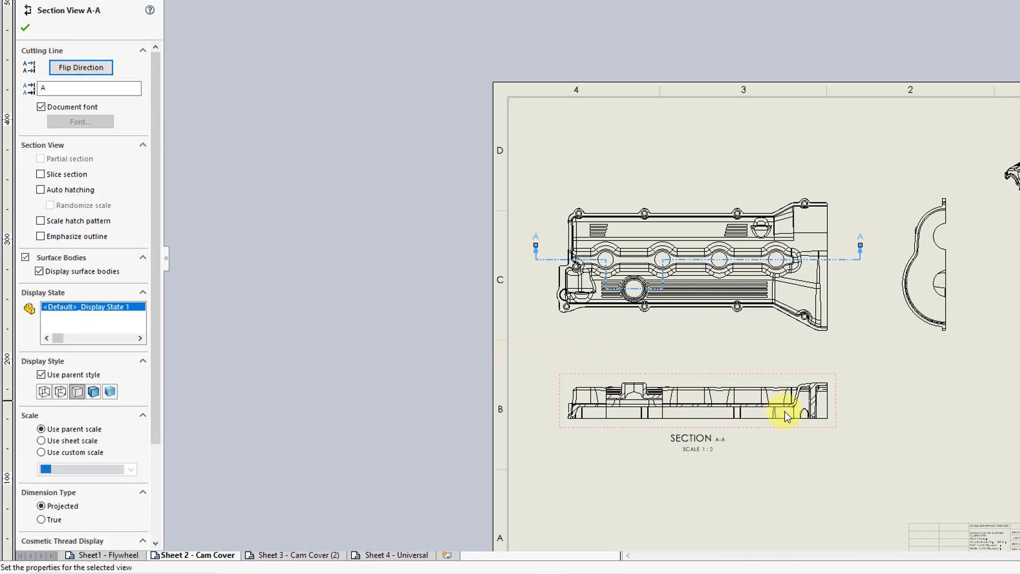
scroll(802, 359, down, 1)
scroll(672, 326, down, 5)
scroll(670, 325, up, 3)
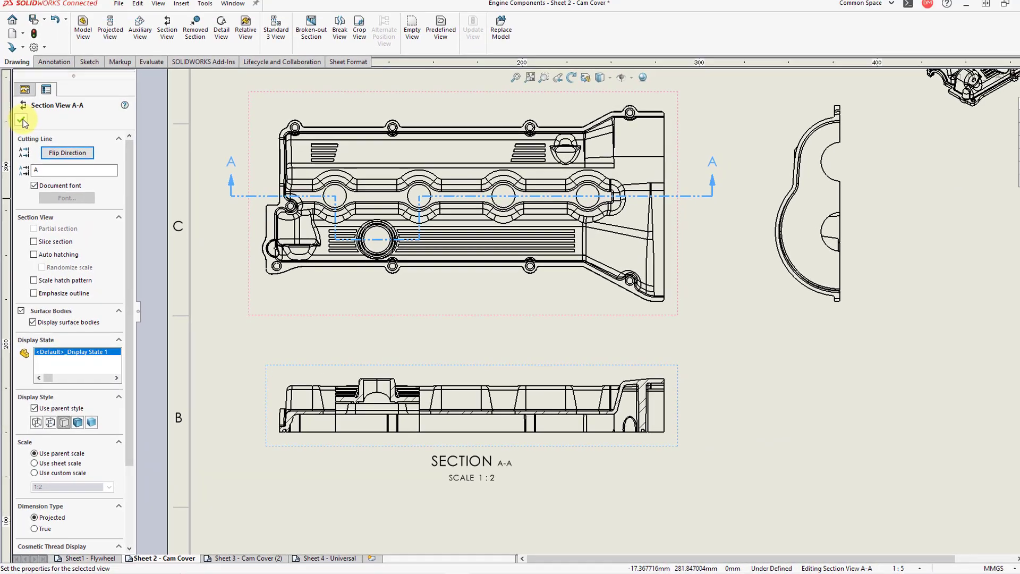
click(25, 28)
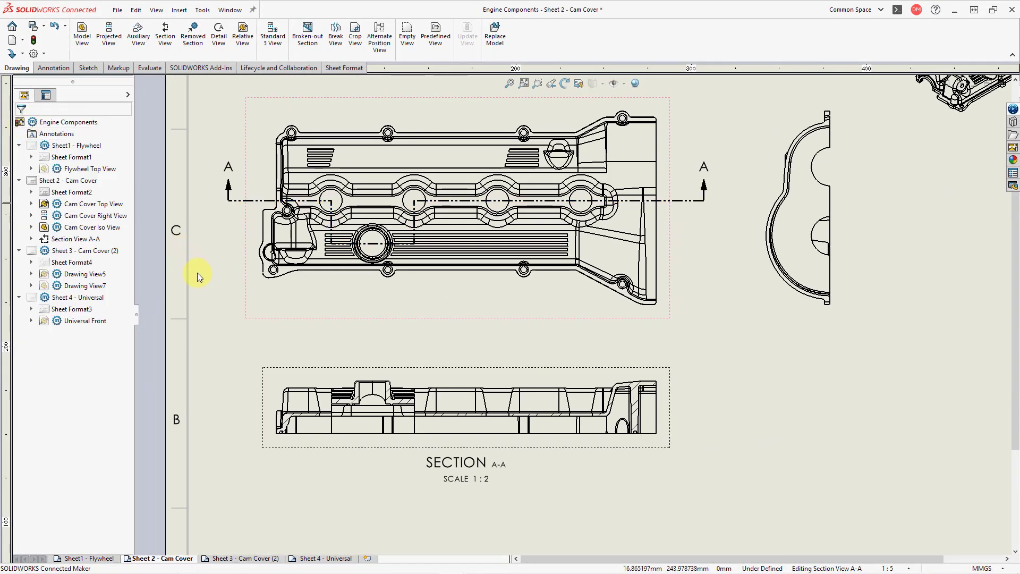
click(209, 295)
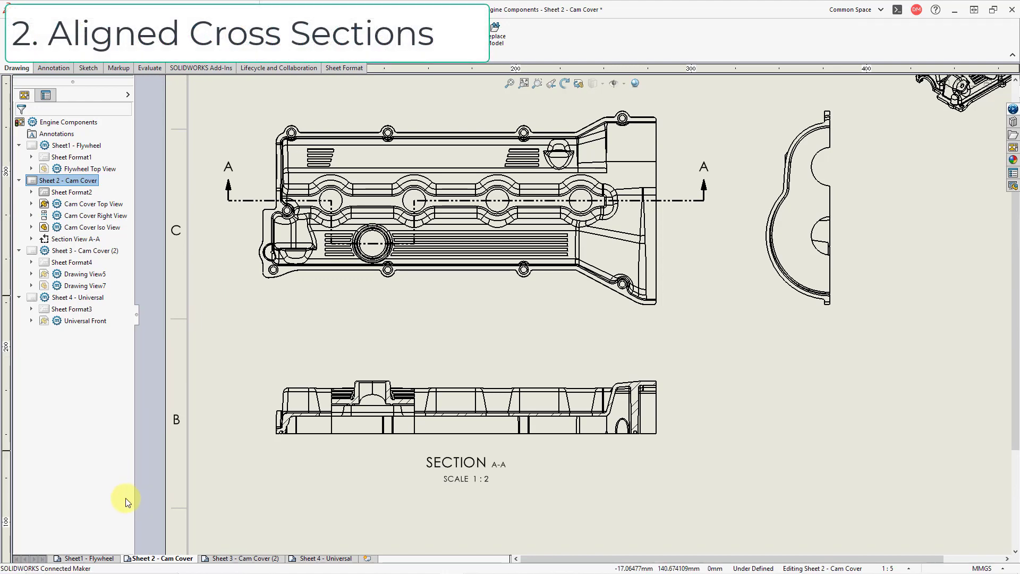
- On the Flywheel sheet, lay an aligned section cutting line pivoting at the centre, through the upper-left rim hole and the rim hole directly to the right
click(101, 558)
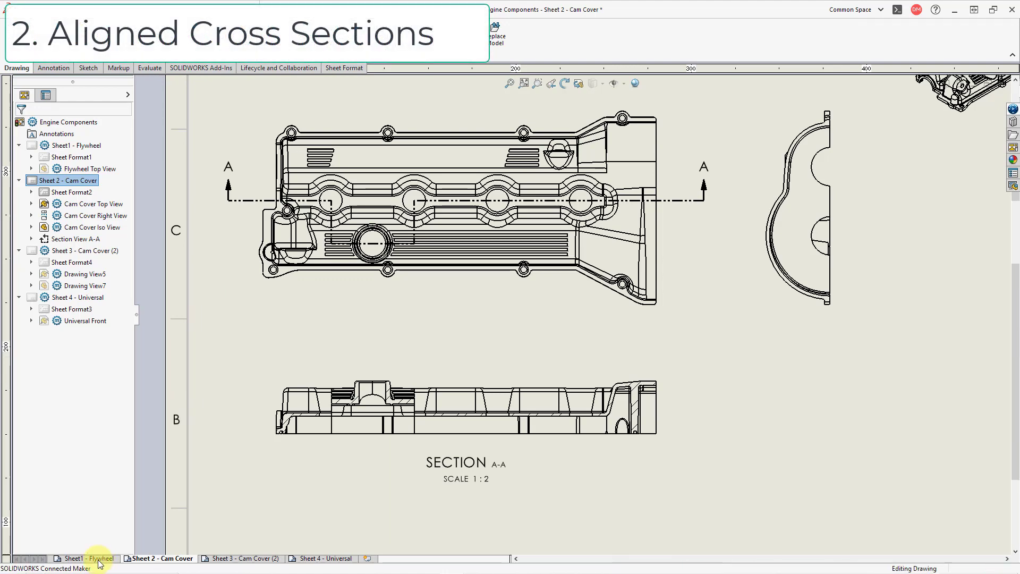
scroll(580, 388, down, 3)
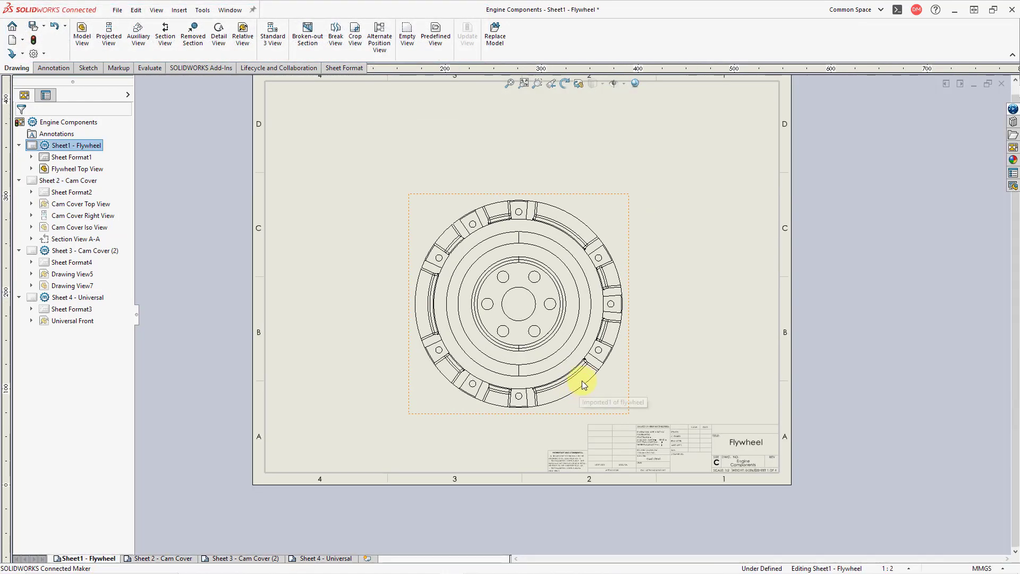
scroll(691, 254, down, 1)
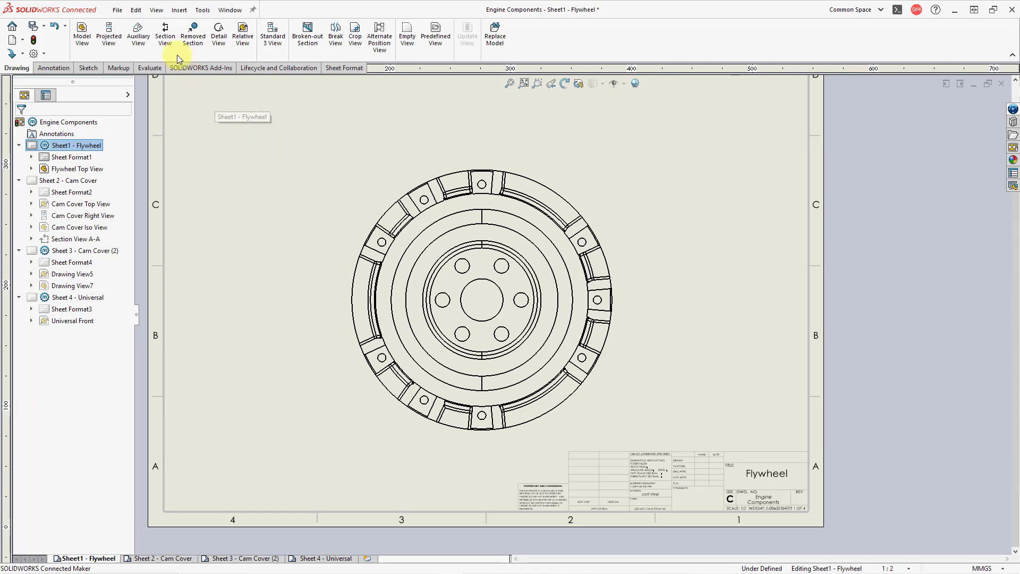
click(169, 43)
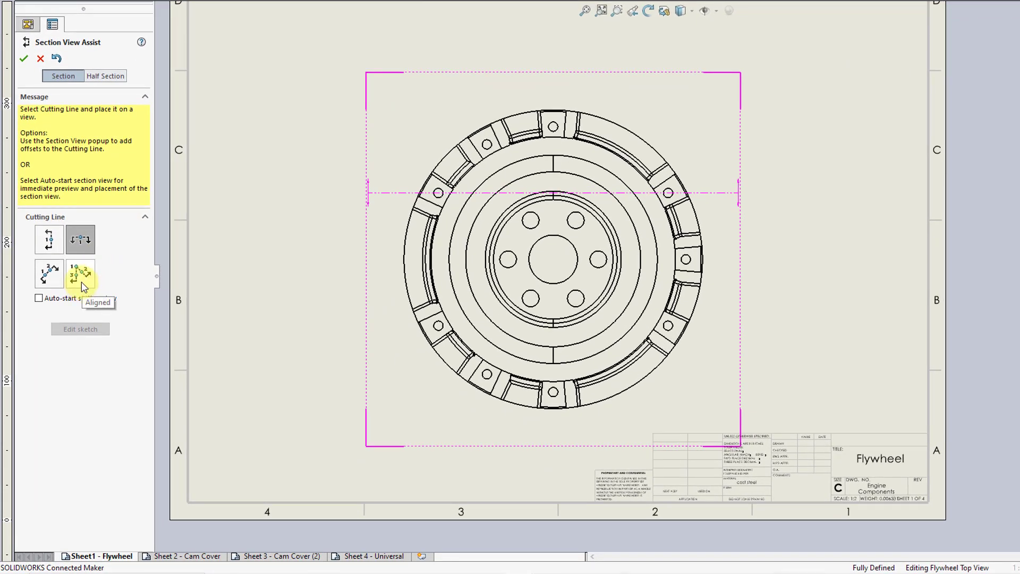
click(83, 286)
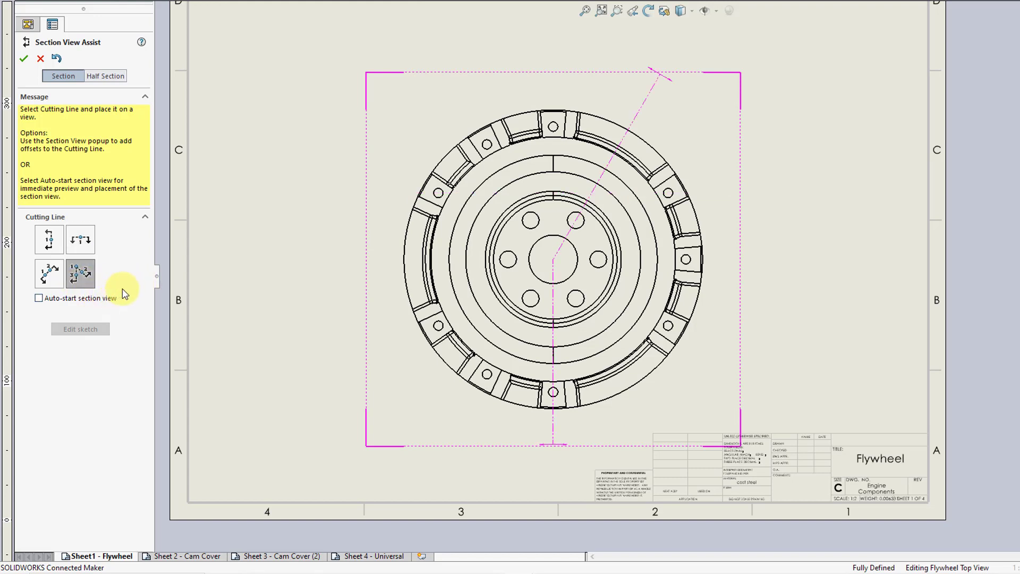
click(553, 260)
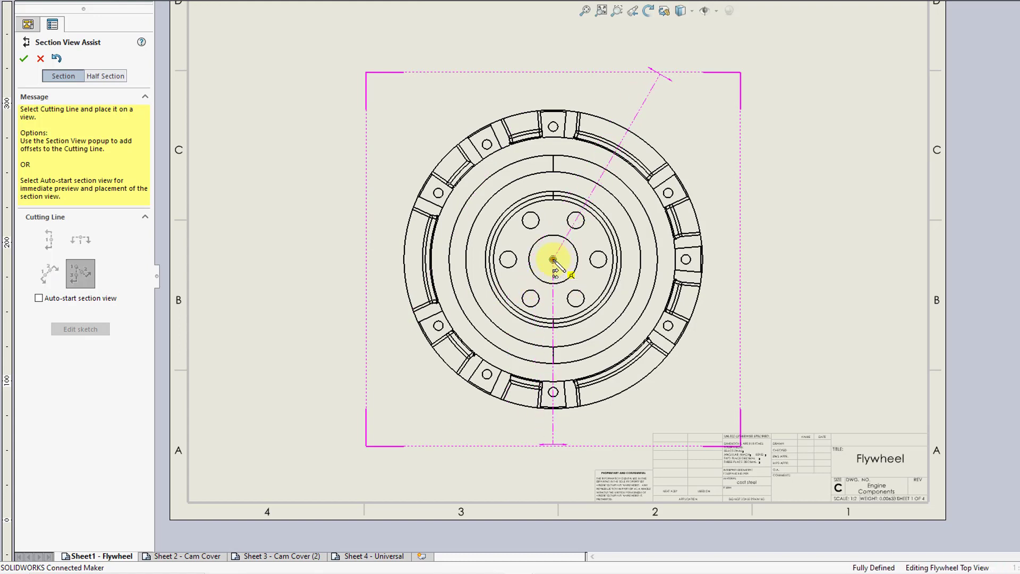
click(487, 144)
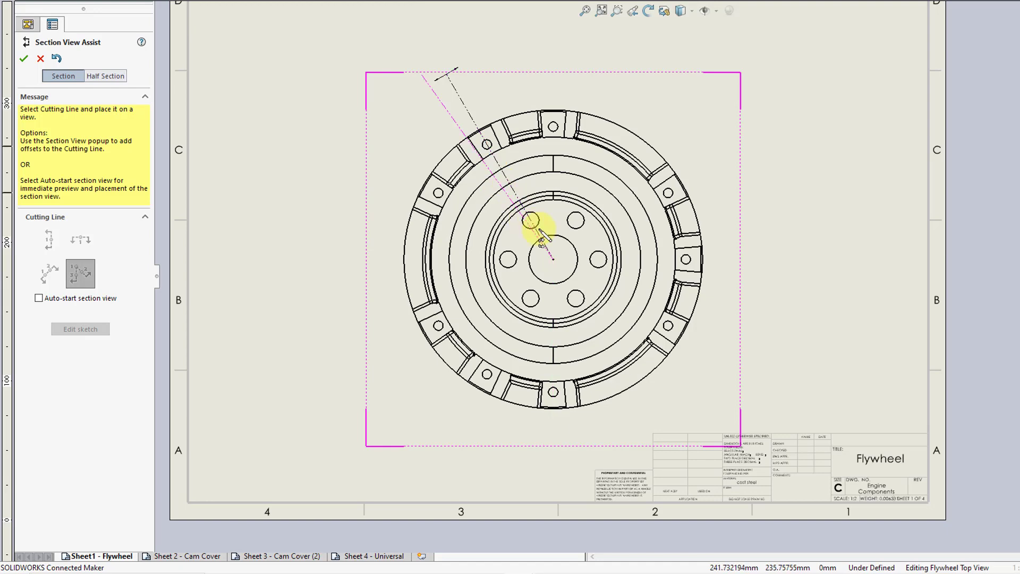
click(687, 261)
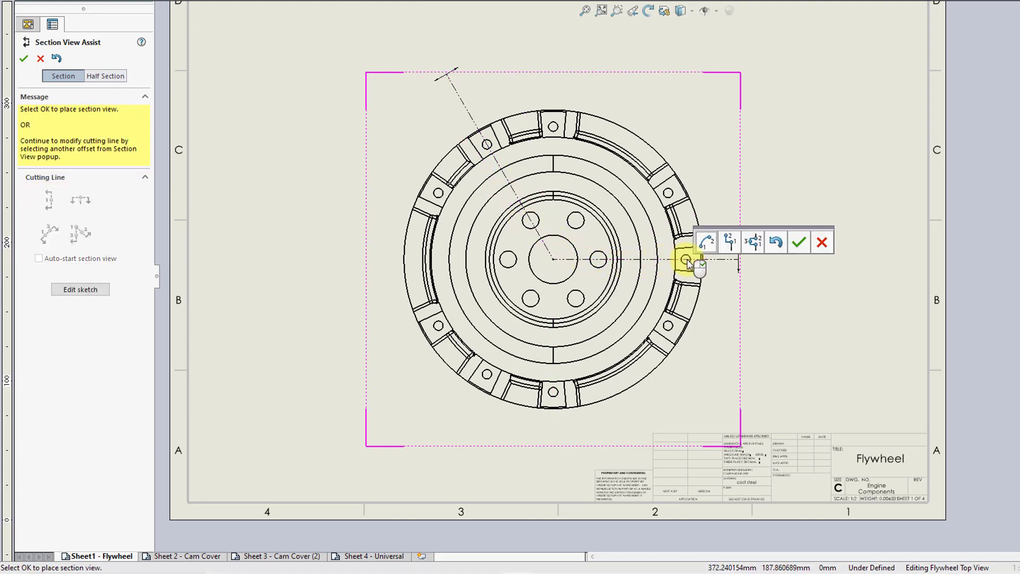
- Accept the aligned cutting line and place section view B-B above the flywheel top view
scroll(687, 261, up, 2)
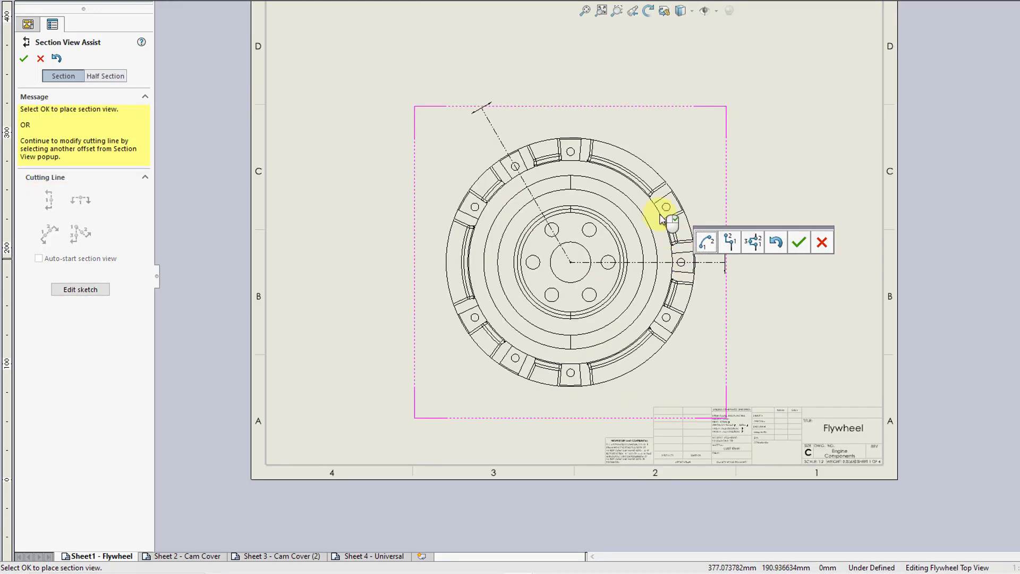
right_click(631, 134)
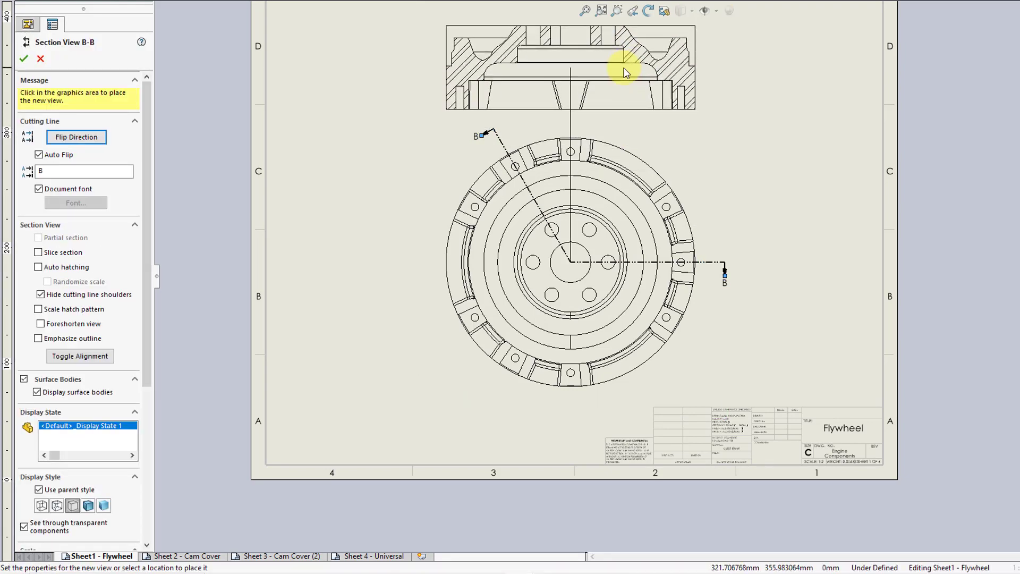
click(619, 67)
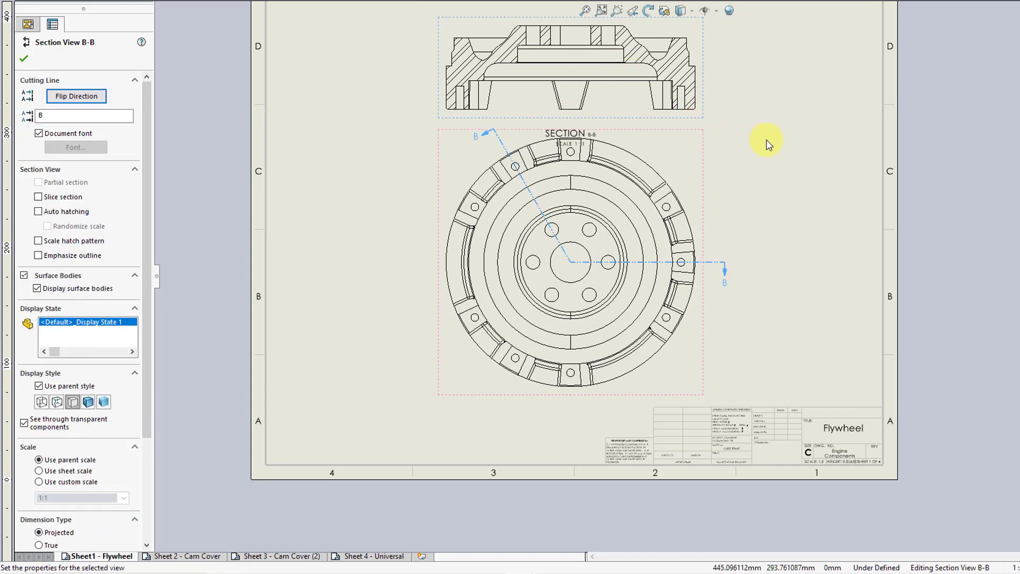
click(805, 156)
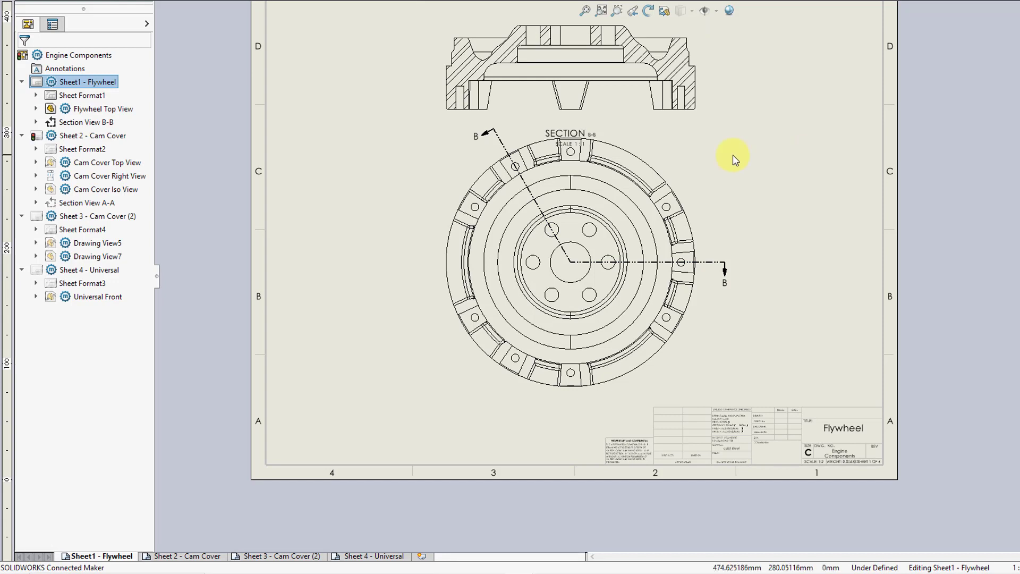
- Lay a second aligned section cutting line pivoting at the flywheel's centre, through the topmost rim hole and the lower-right rim hole
click(200, 39)
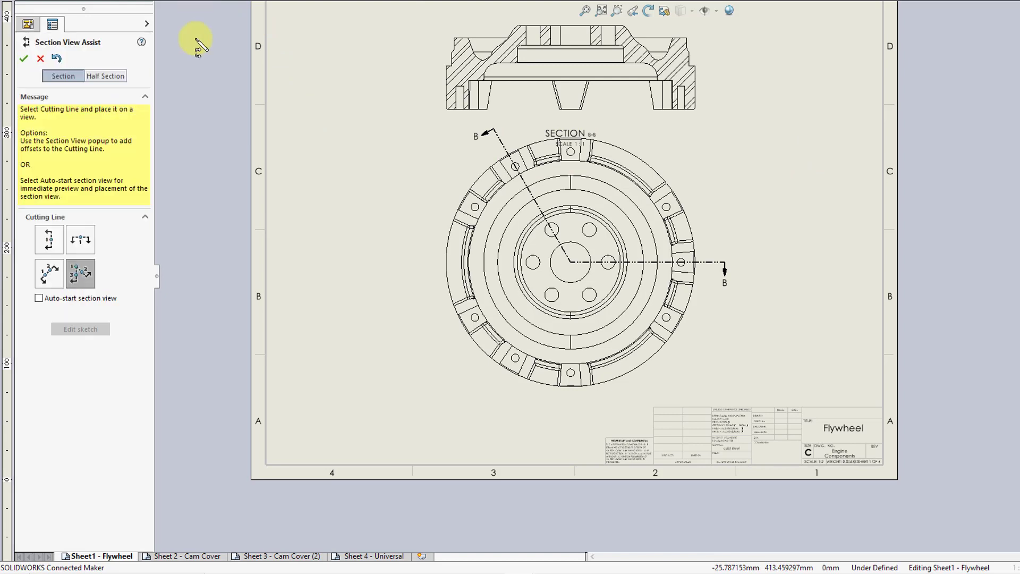
click(80, 274)
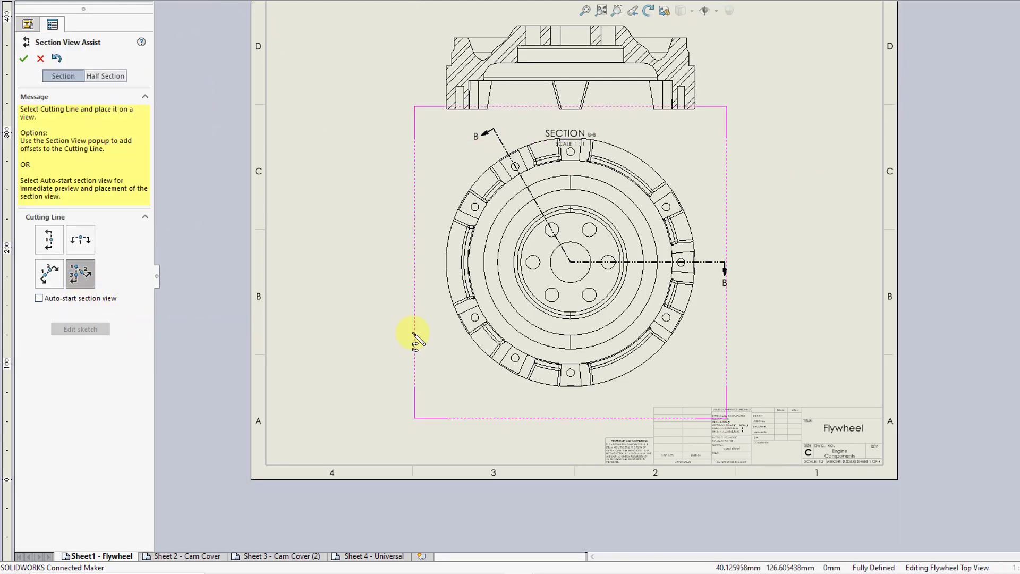
click(571, 262)
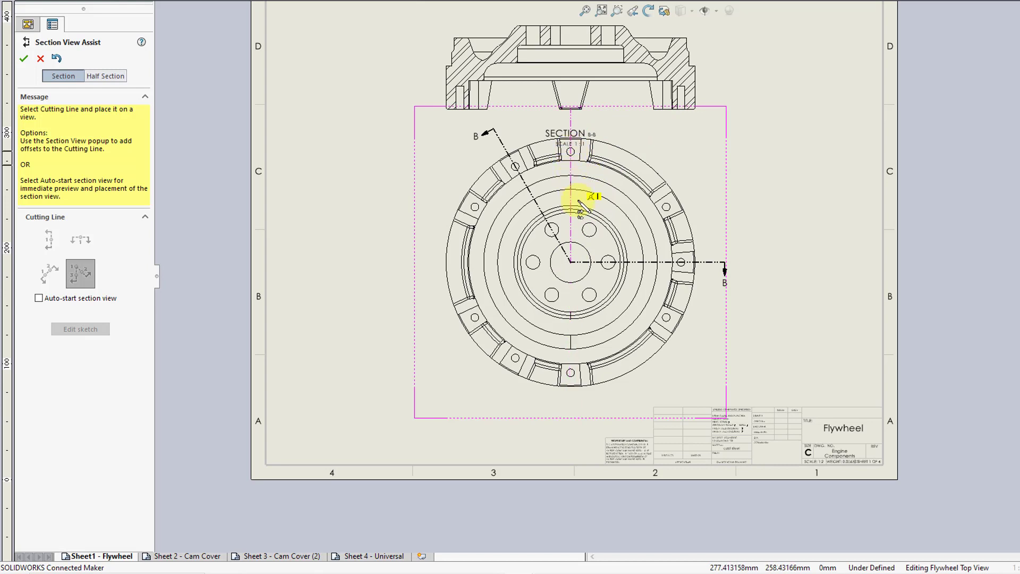
click(667, 318)
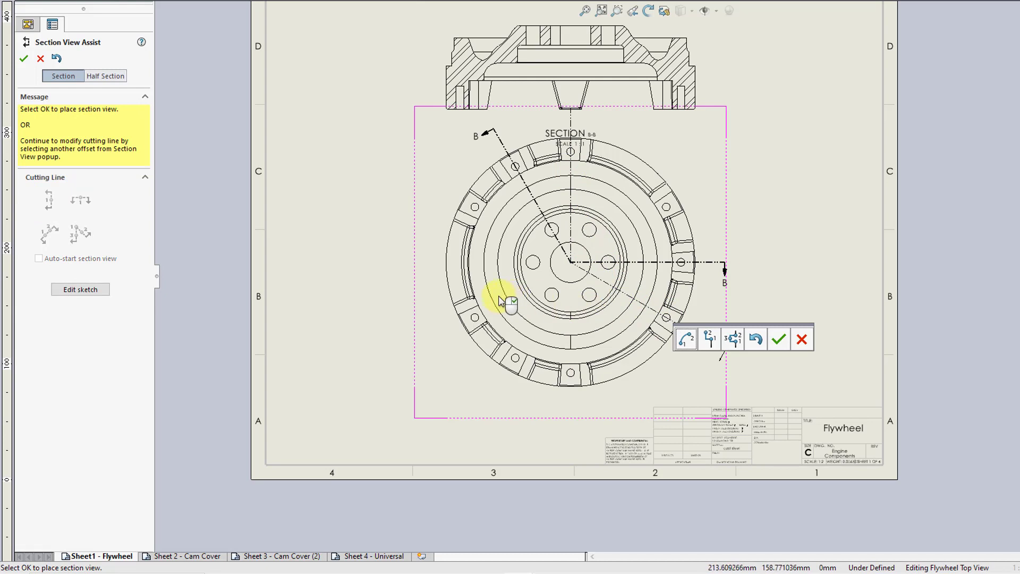
- Accept the second aligned cutting line and place section view C-C to the left of the flywheel top view
right_click(334, 283)
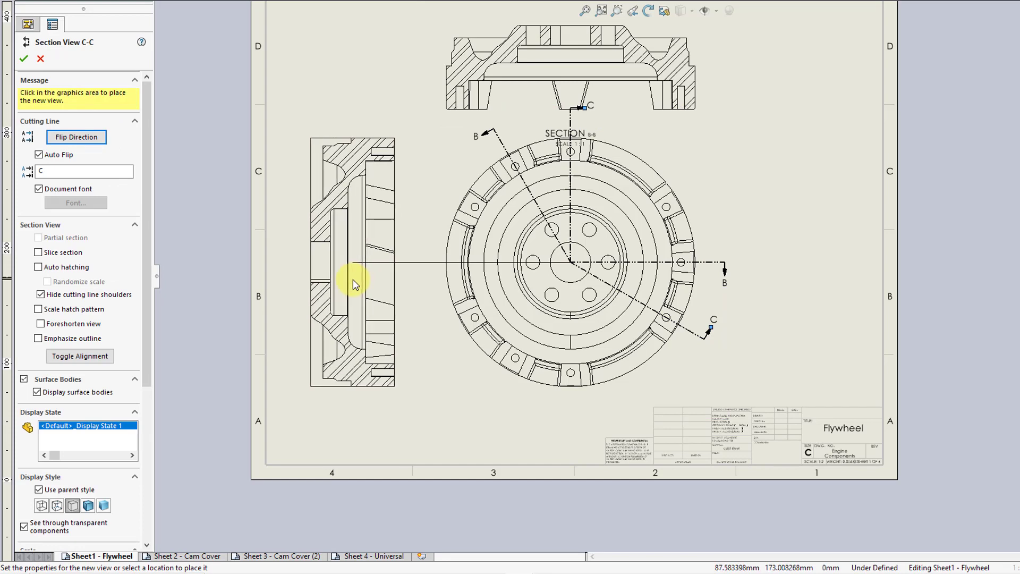
click(353, 279)
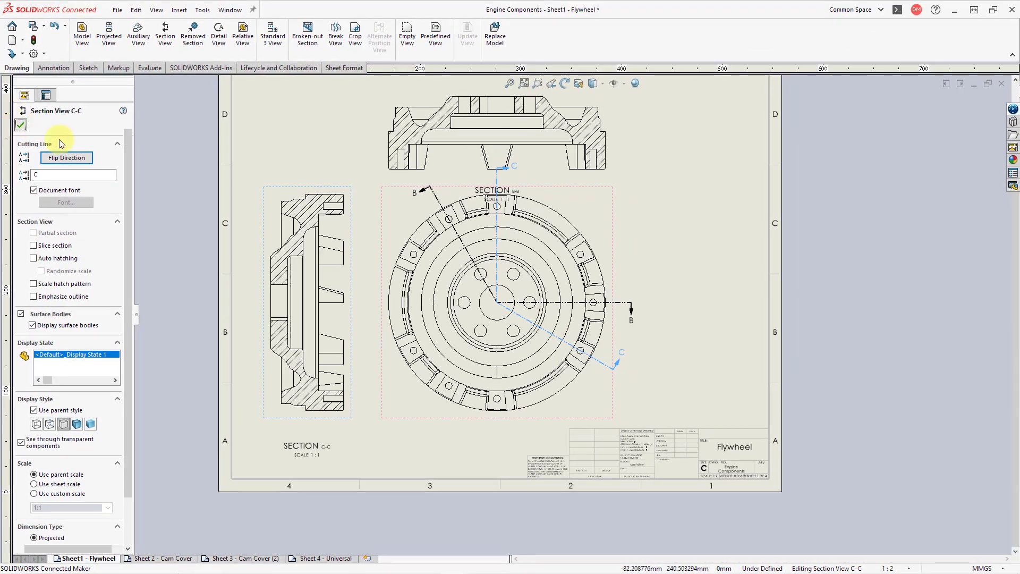
click(193, 220)
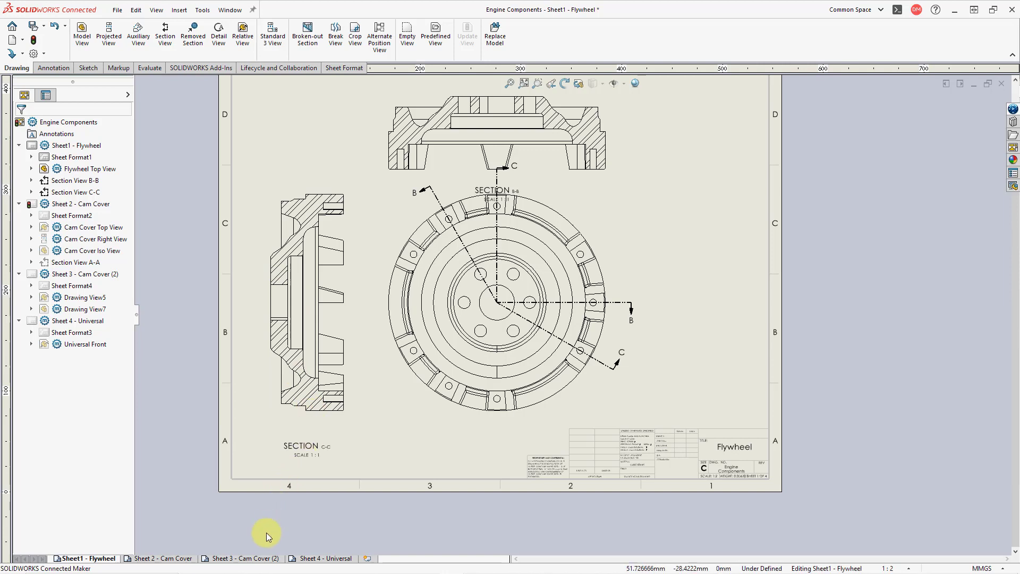
- Open the Sheet 3 - Cam Cover (2) sheet
click(260, 559)
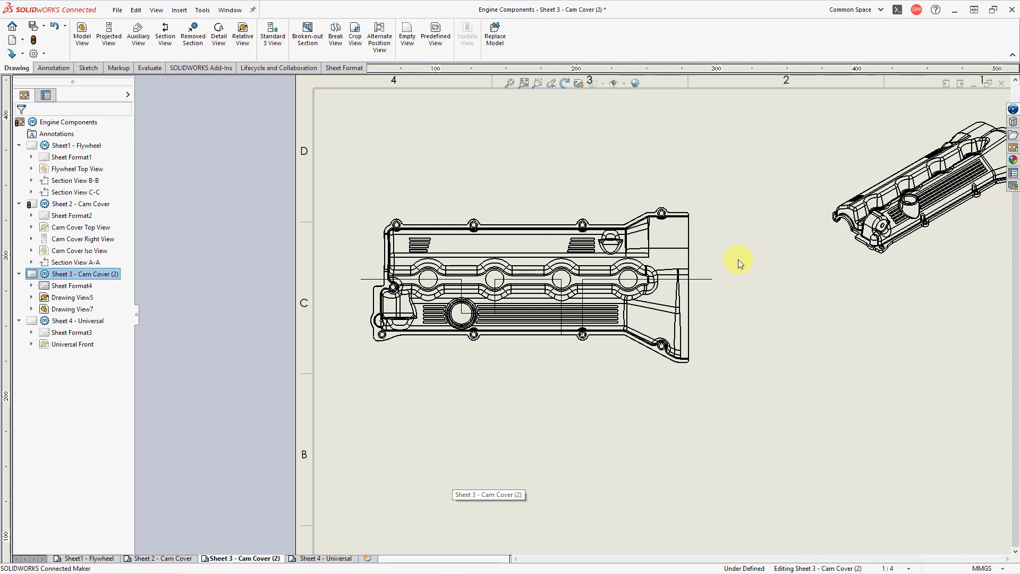
scroll(738, 260, down, 1)
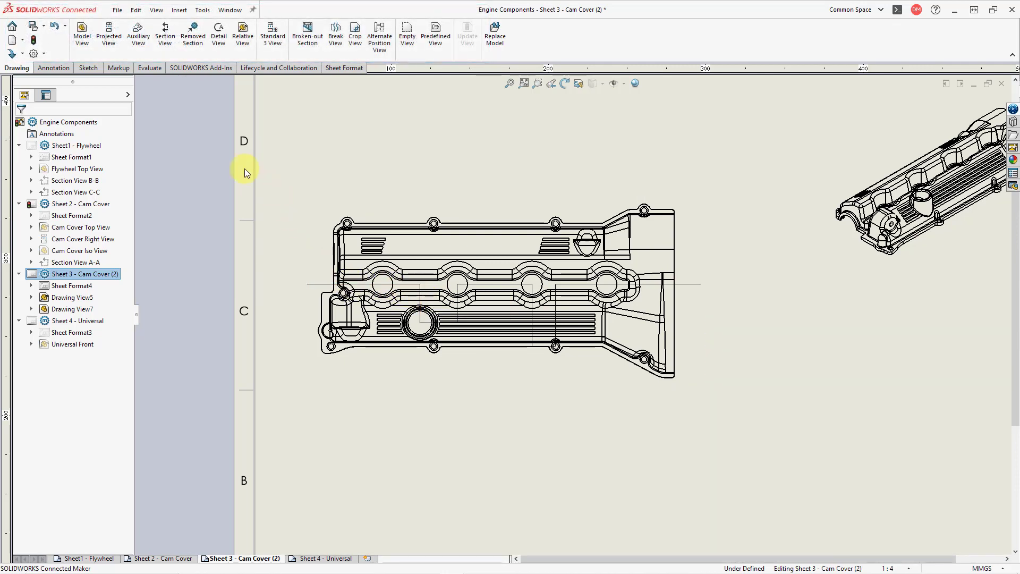
- Create a legacy foreshortened section from the existing stepped sketch, using its segment between the second and third central holes, and place it below the cam cover
click(93, 69)
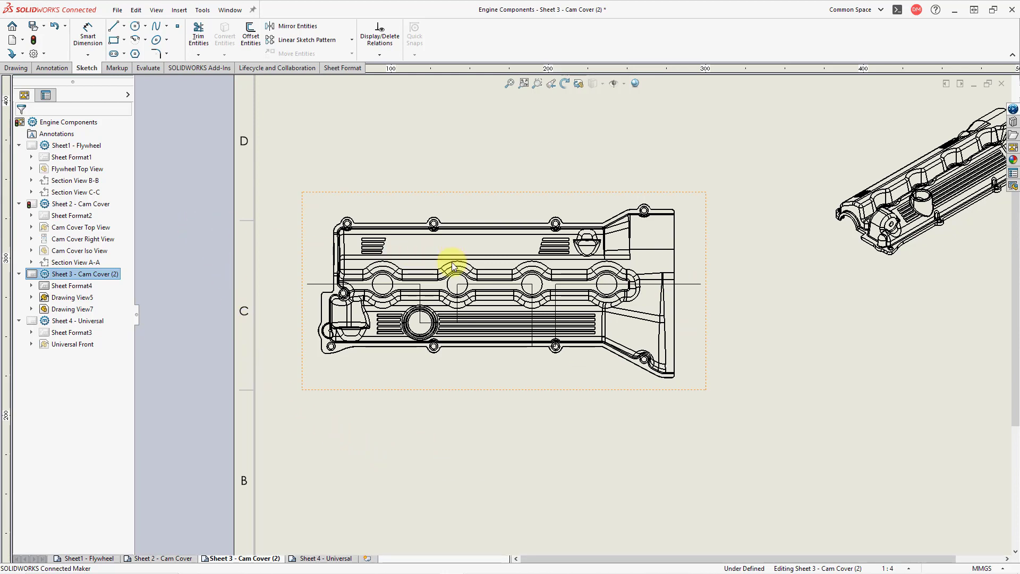
click(509, 288)
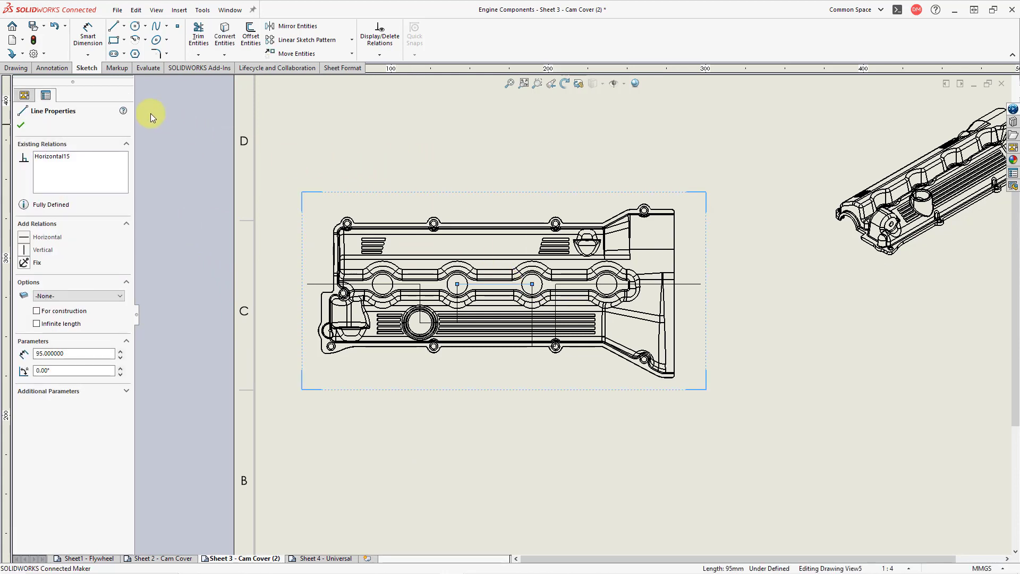
click(22, 69)
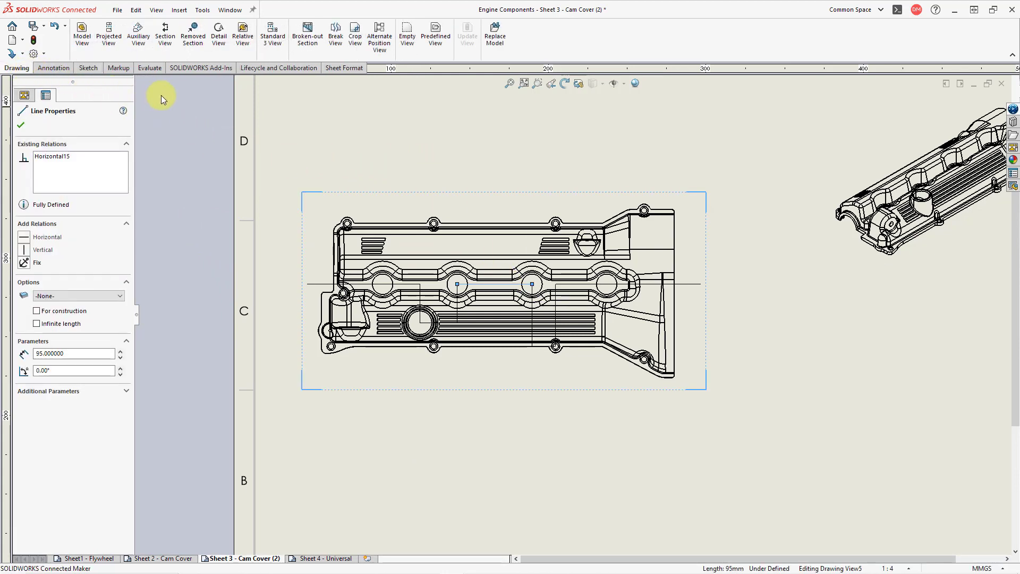
click(165, 38)
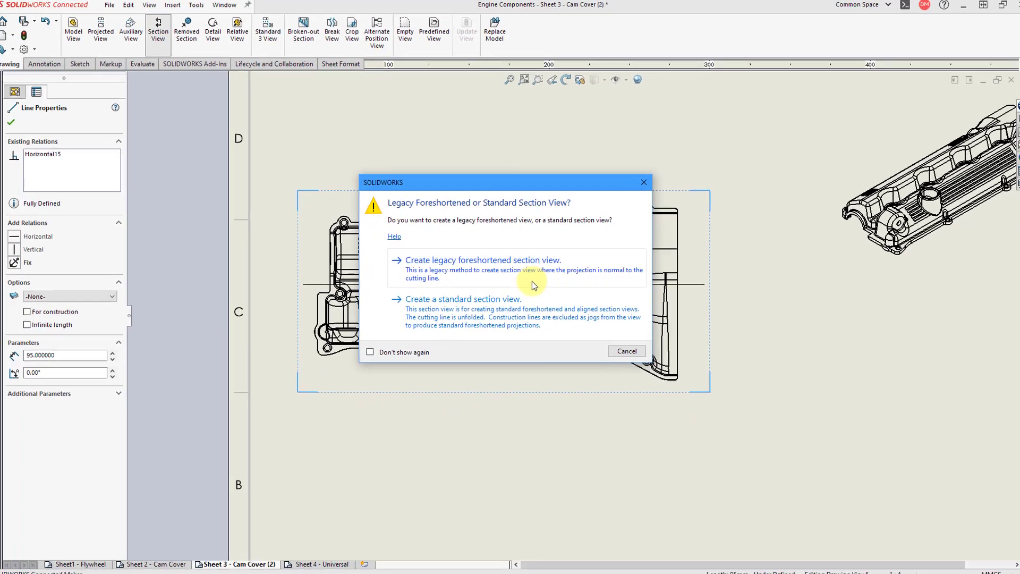
click(532, 281)
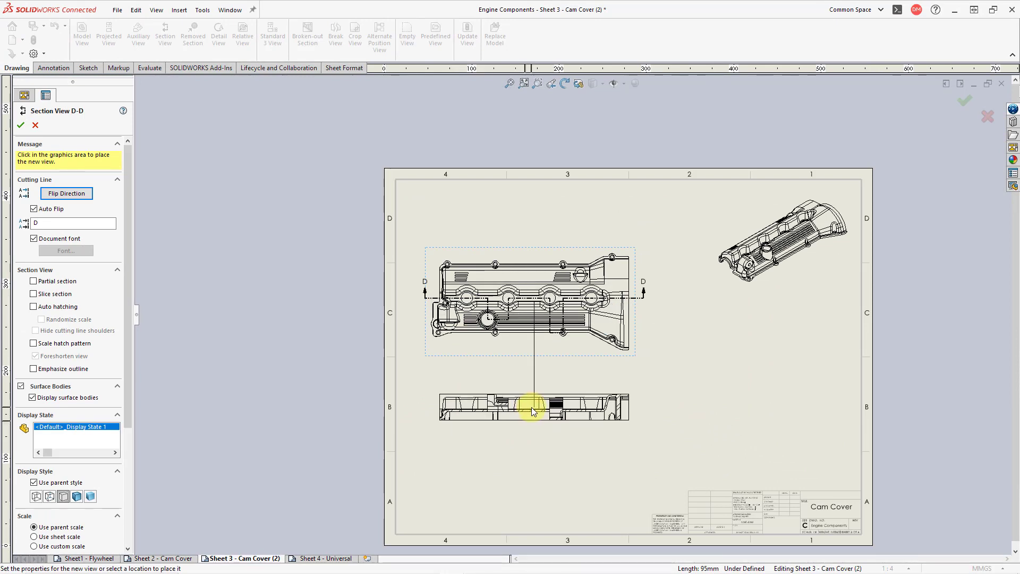
click(587, 408)
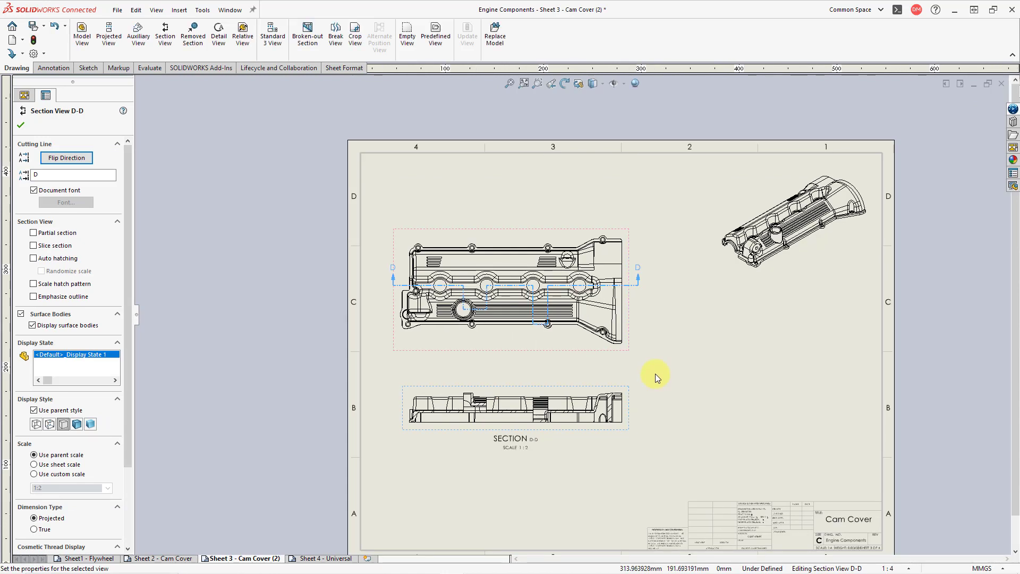
scroll(656, 375, down, 1)
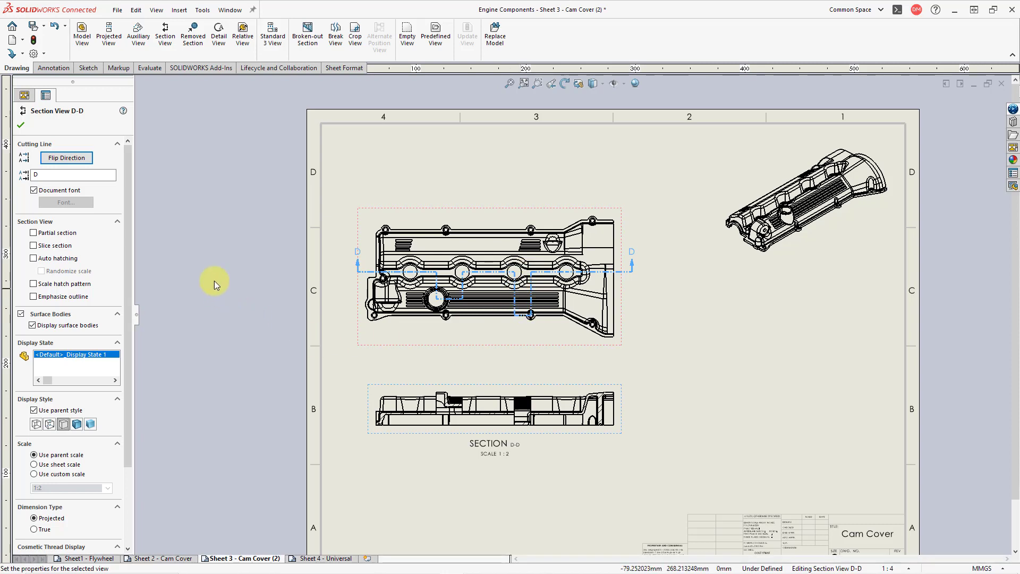
click(21, 126)
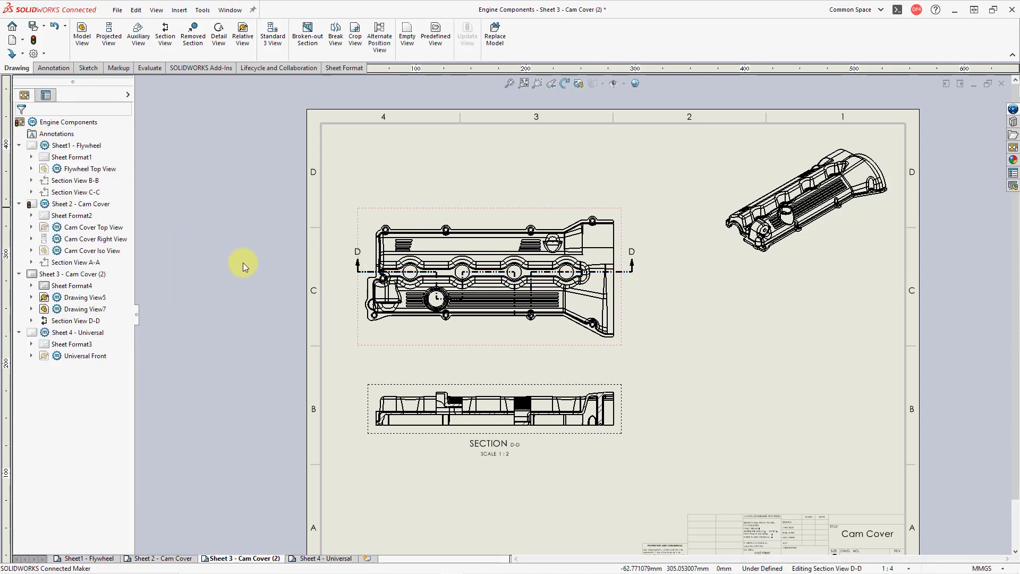
- Inspect the stepped cutting line on the cam cover up close and undo section view D-D
scroll(457, 287, down, 5)
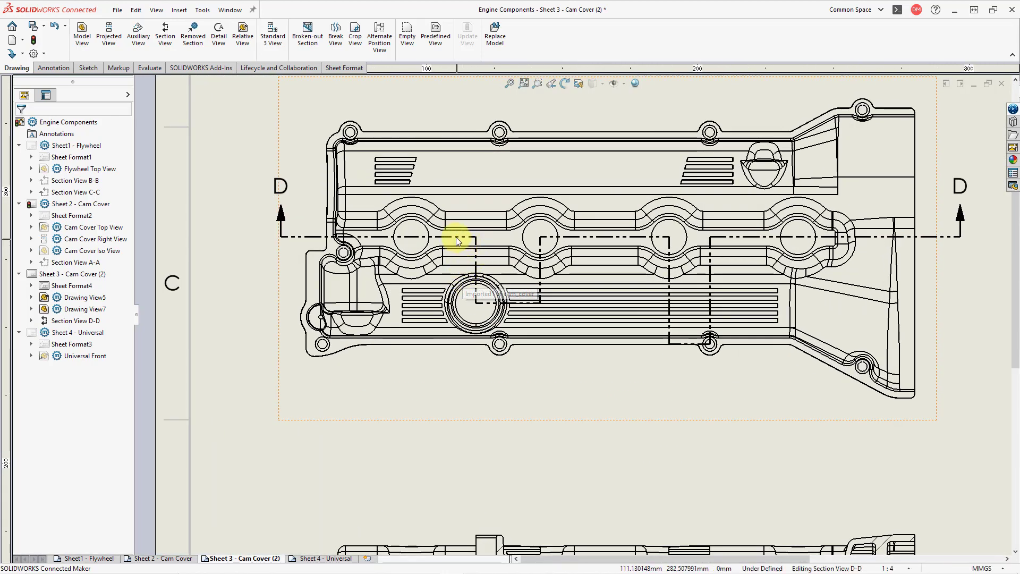
key(z)
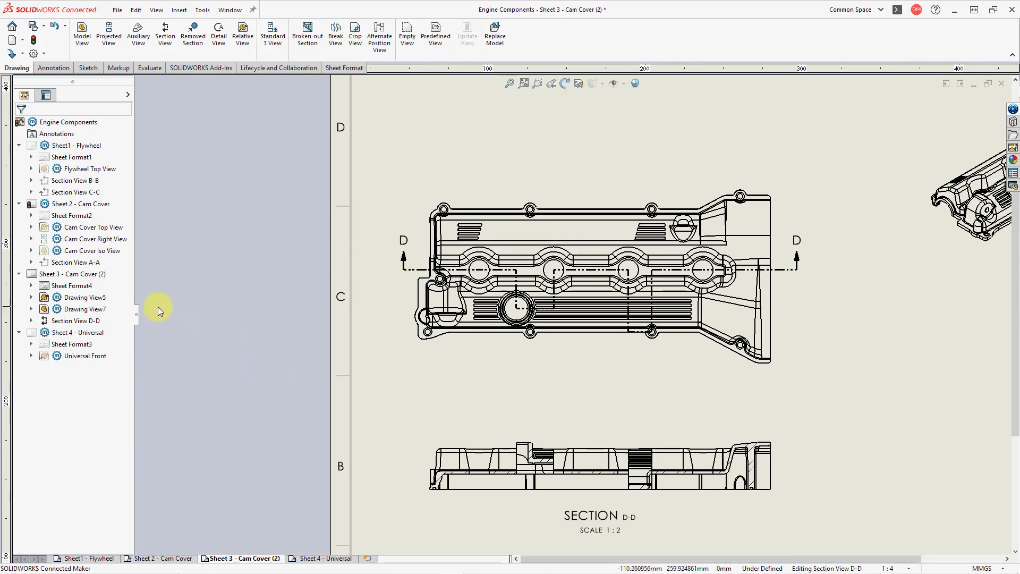
click(54, 26)
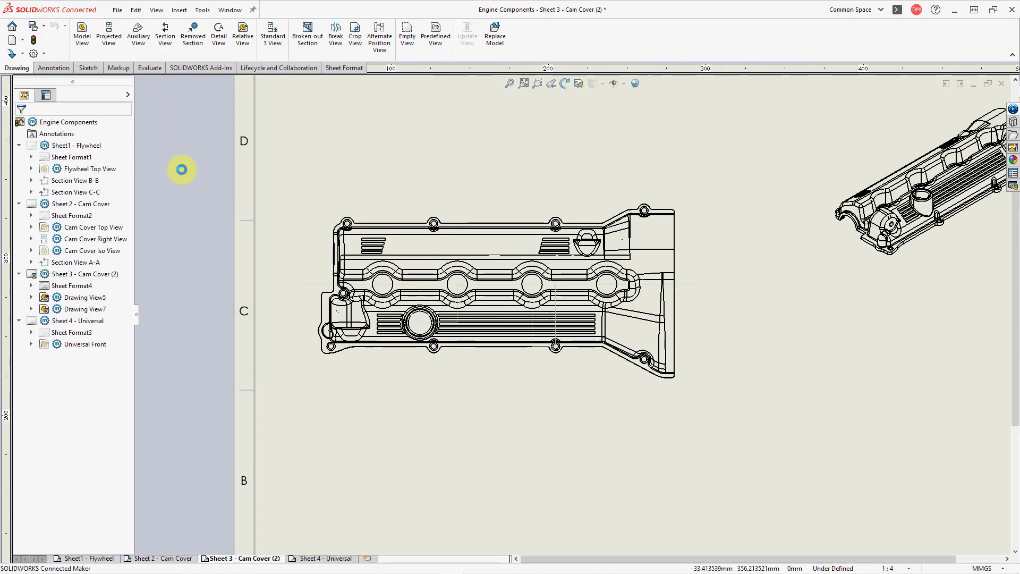
- Try a standard section view from the sketch segment beside the leftmost central hole, place it below the cam cover, and undo it
click(408, 290)
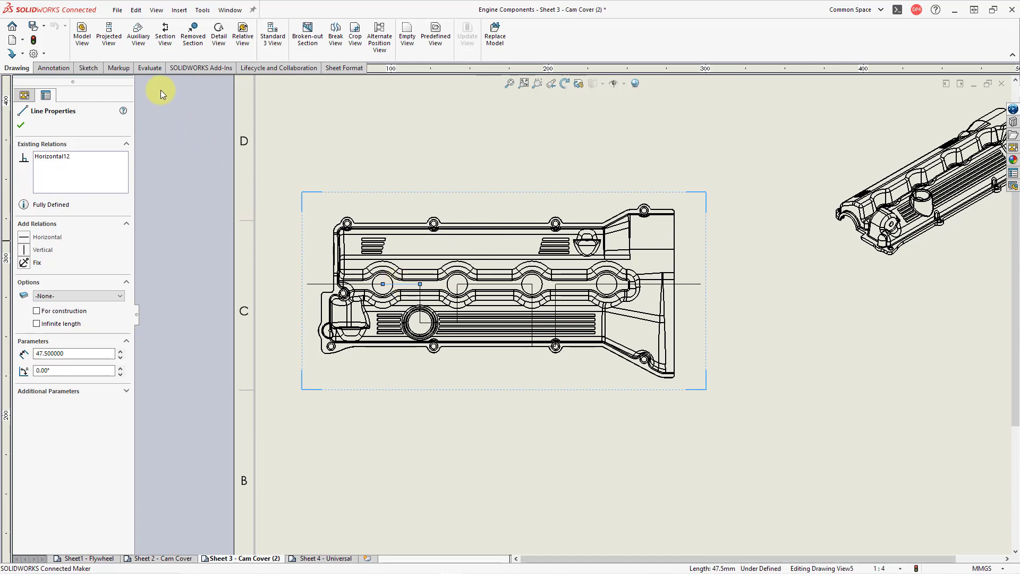
click(167, 42)
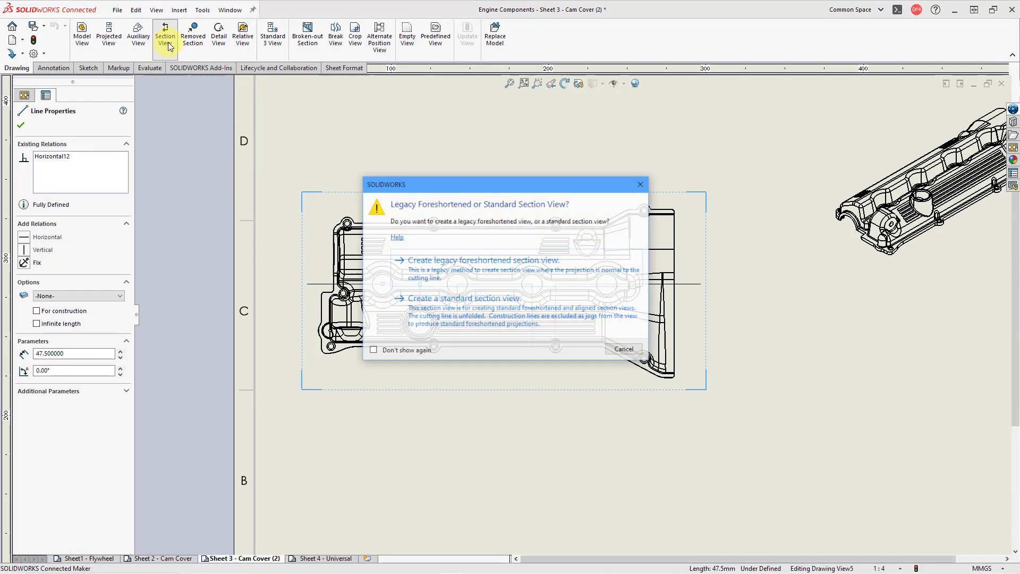
click(494, 312)
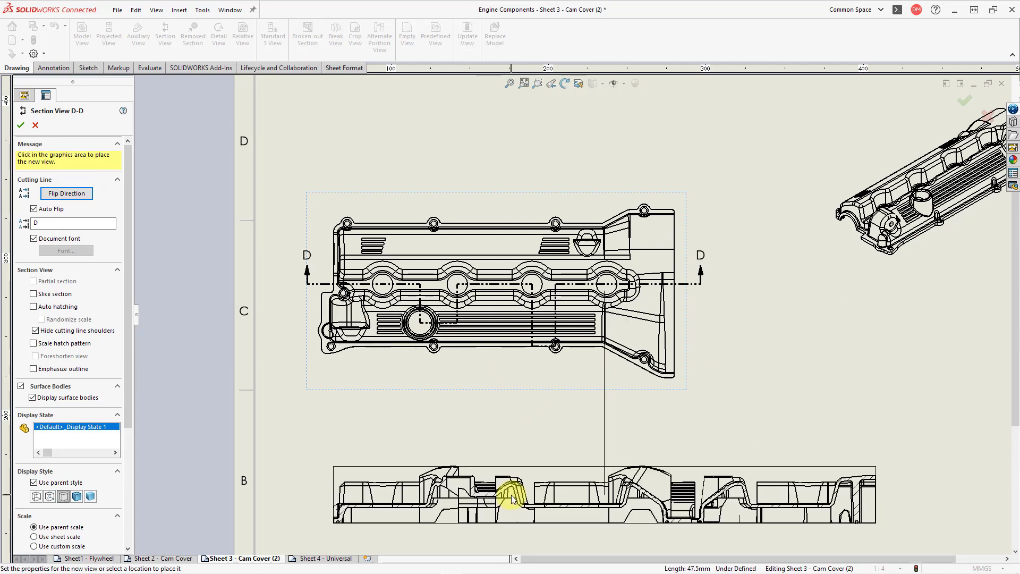
click(508, 482)
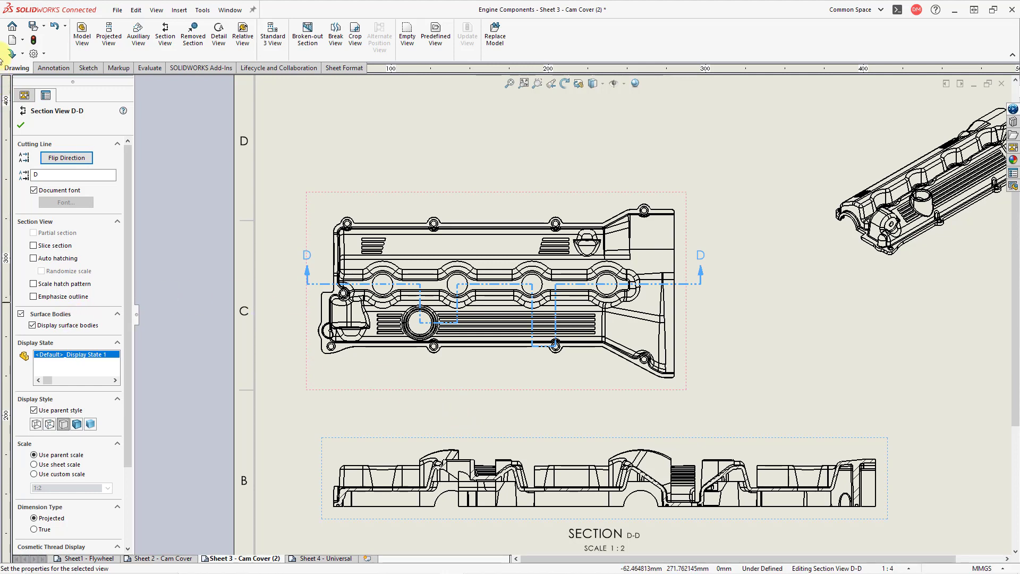
click(54, 25)
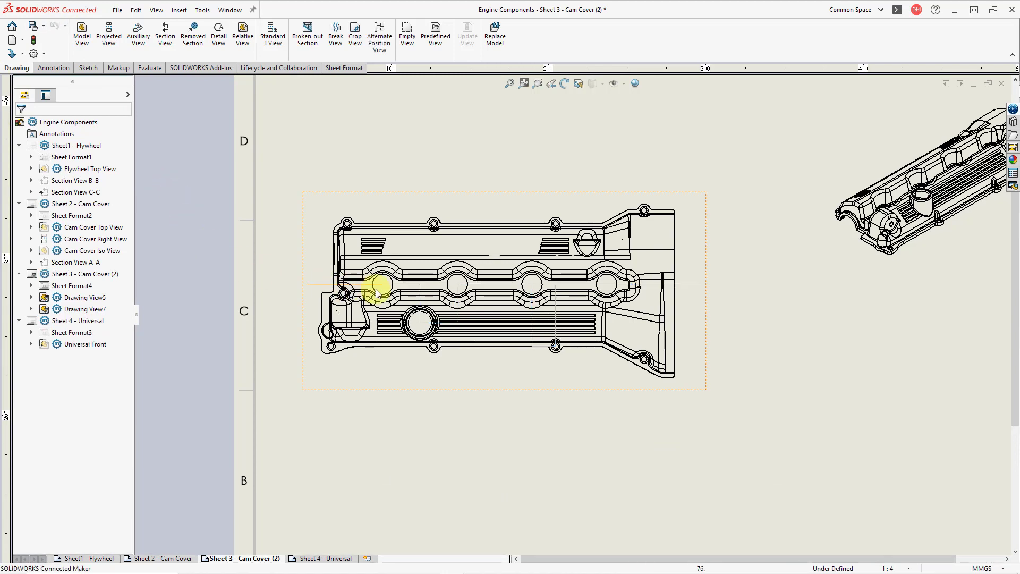
- Create a legacy foreshortened section view from the sketch segment beside the leftmost central hole and place it below the cam cover
click(404, 285)
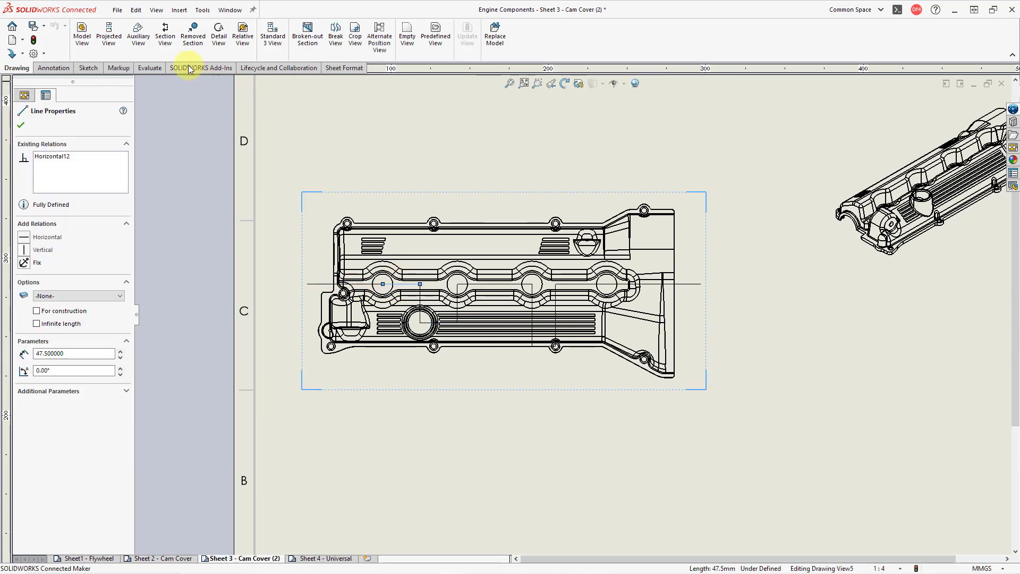
click(164, 41)
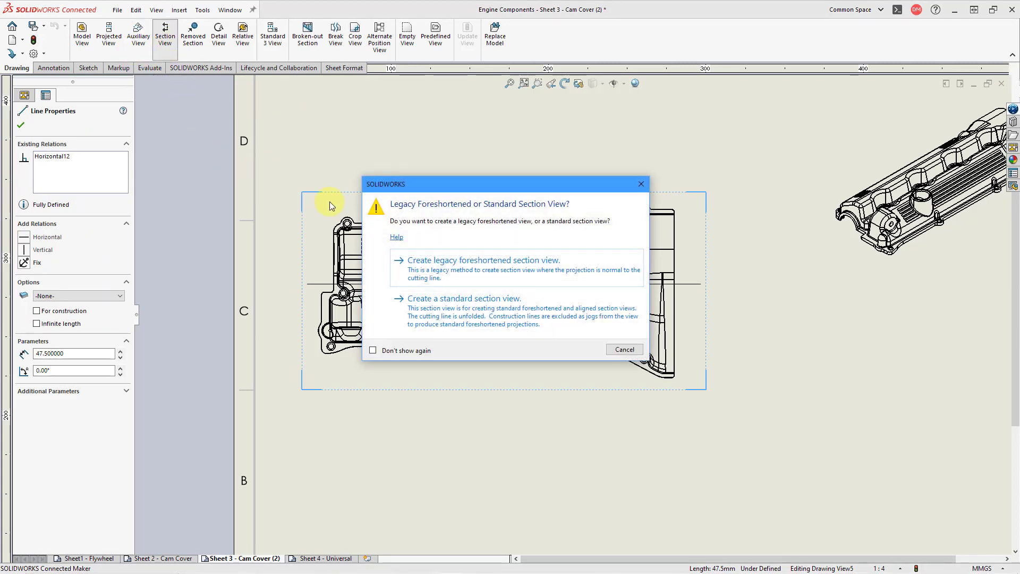
click(467, 272)
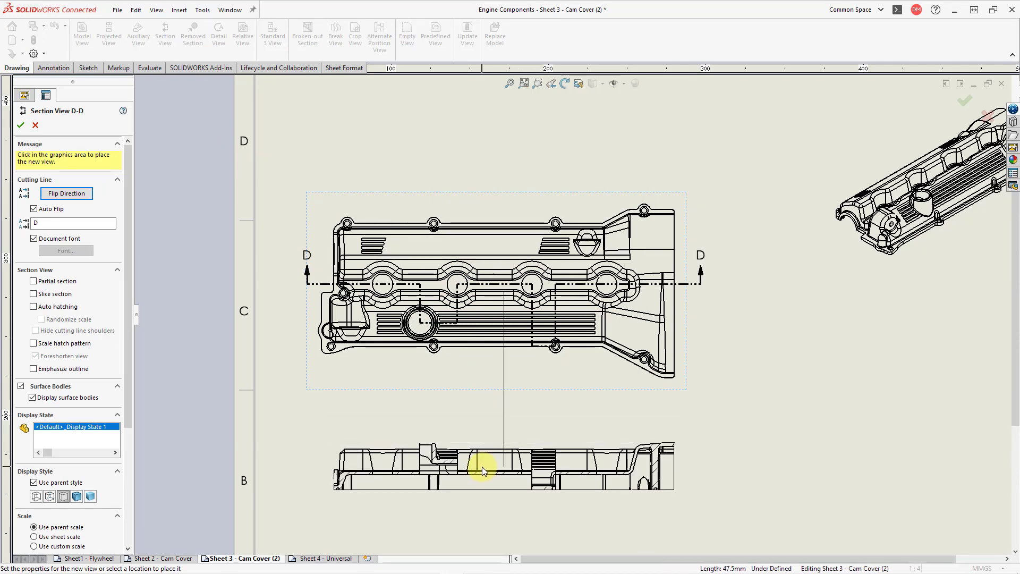
click(483, 467)
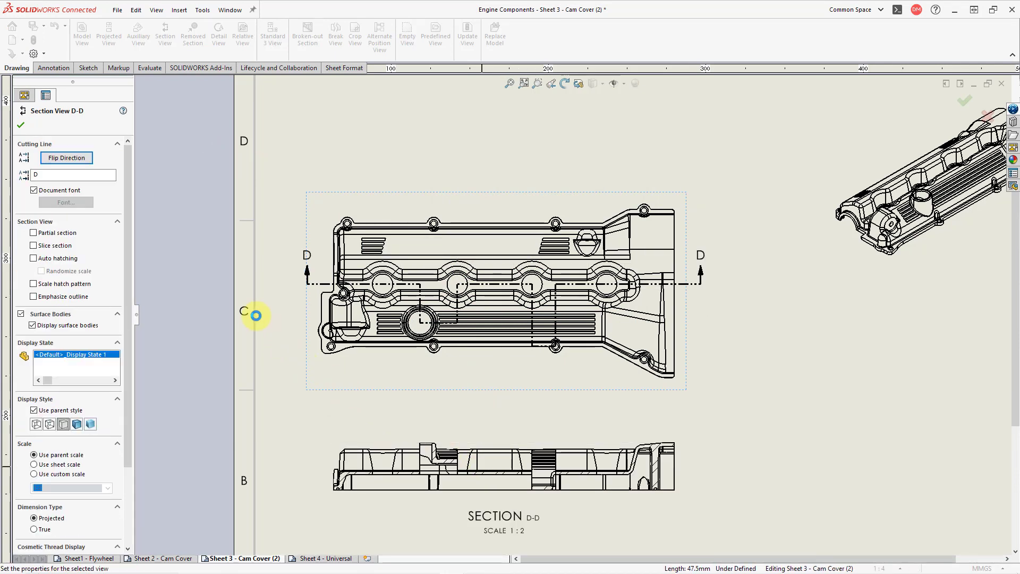
click(21, 126)
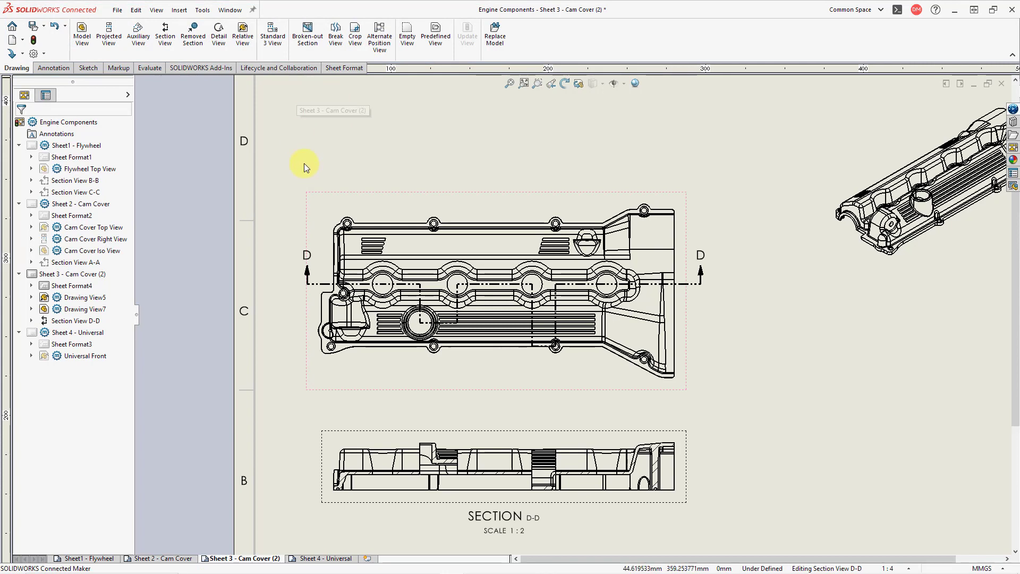
- Return to the Flywheel sheet
click(107, 561)
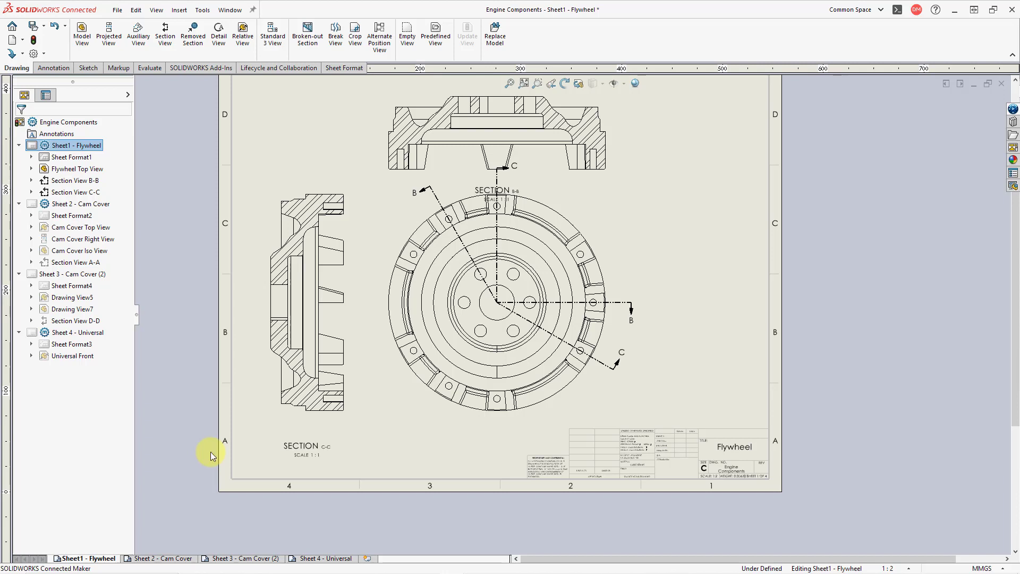
- Create a projected view from the Flywheel Top View and place it to the right of that view
key(f)
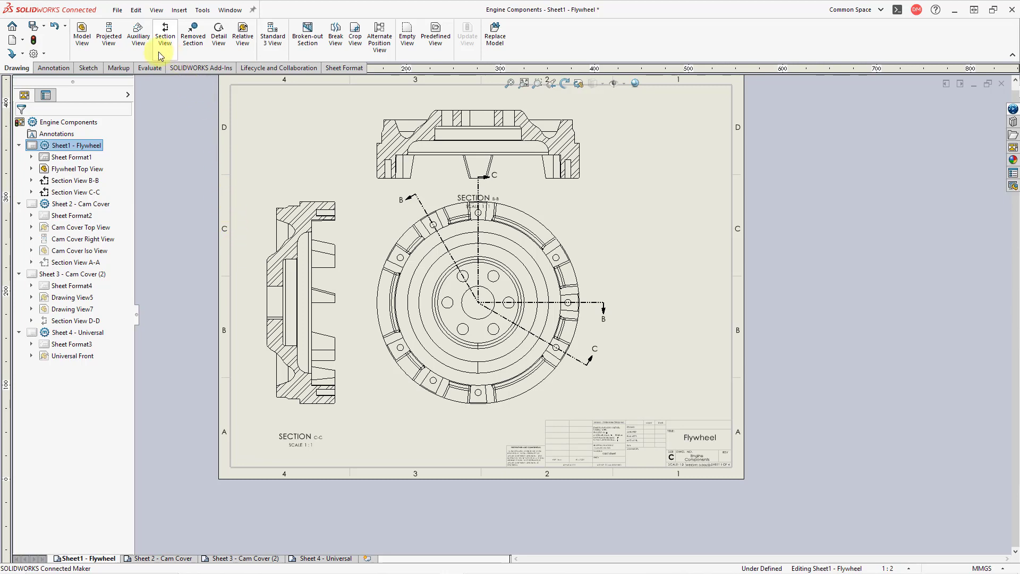
click(114, 47)
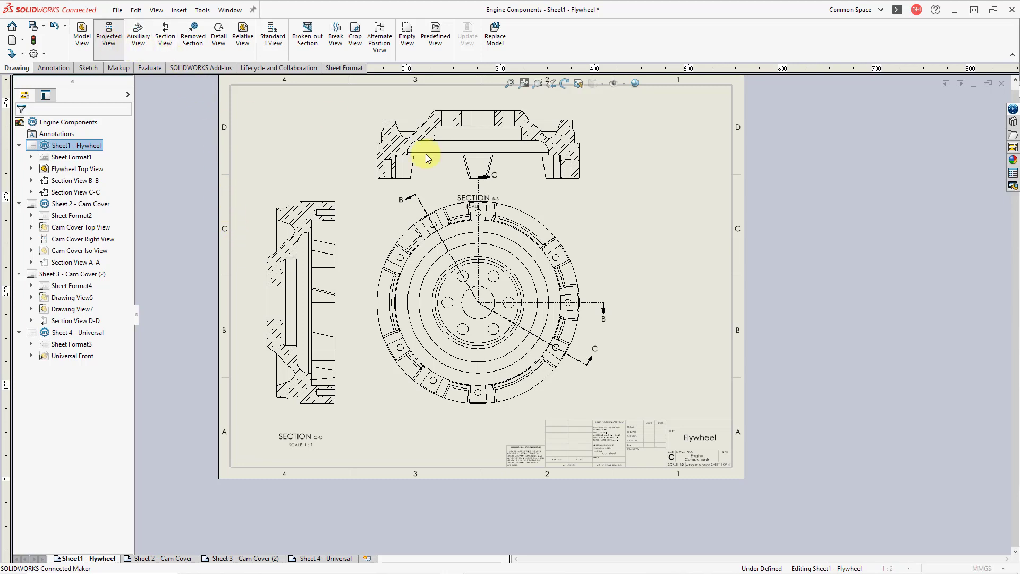
click(571, 218)
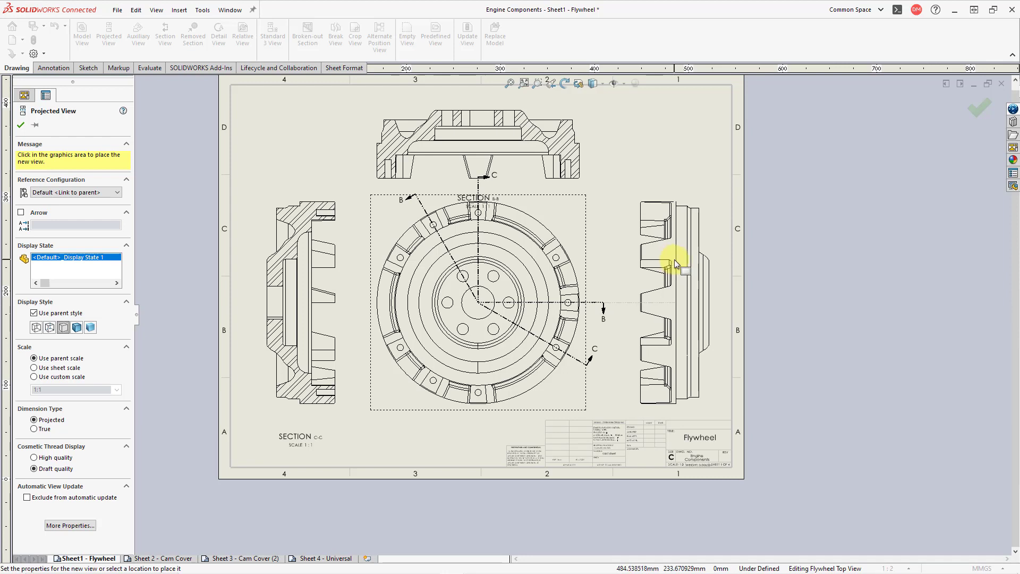
key(Escape)
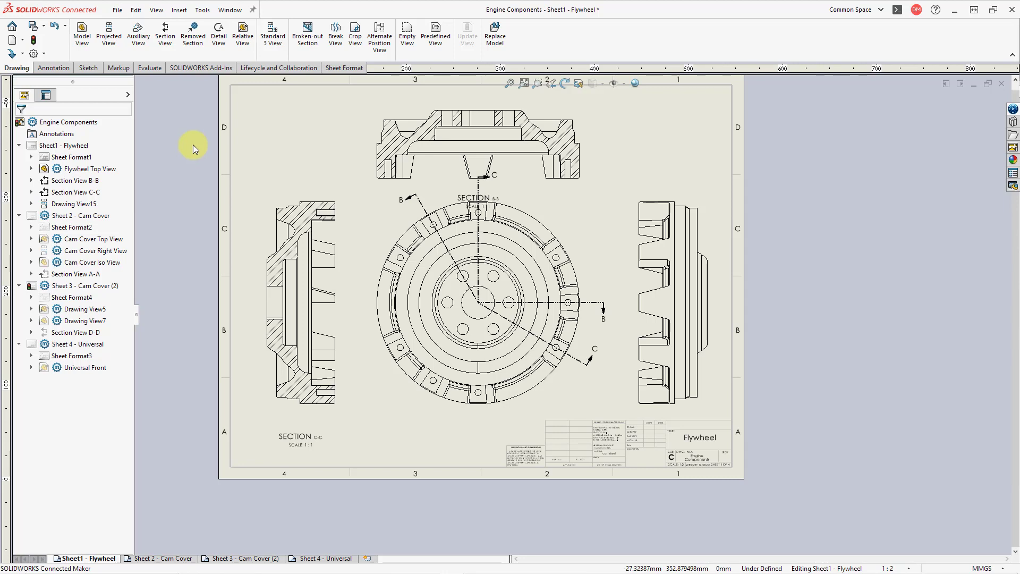
- Start a broken-out section and sketch a closed spline around the upper half of the projected flywheel view
click(308, 47)
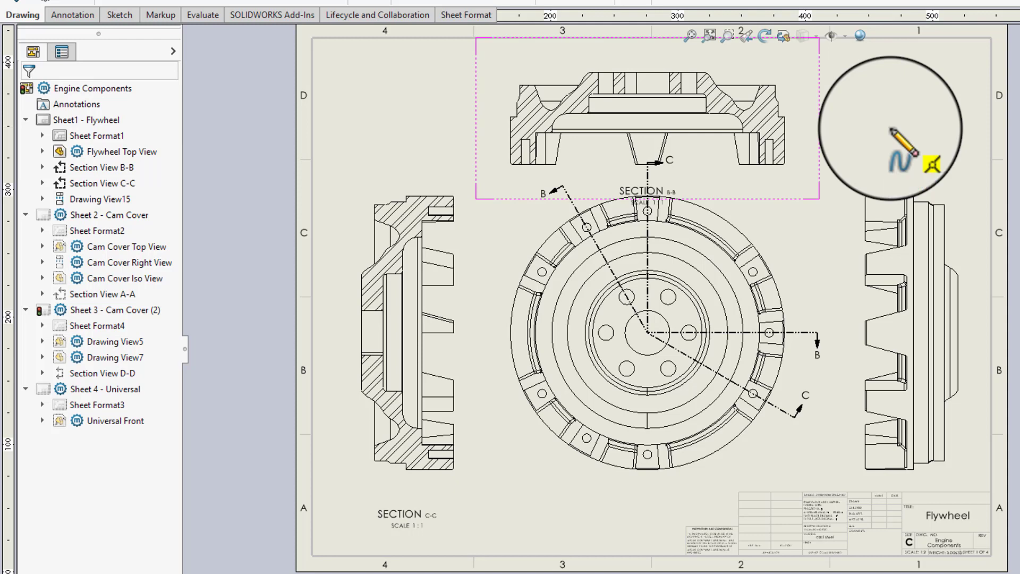
click(857, 302)
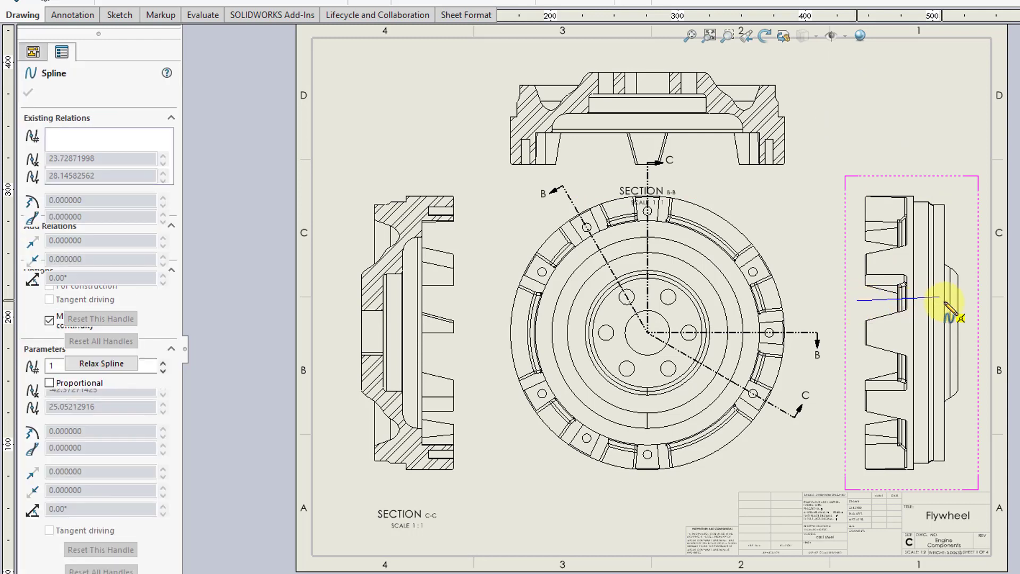
click(903, 310)
click(971, 240)
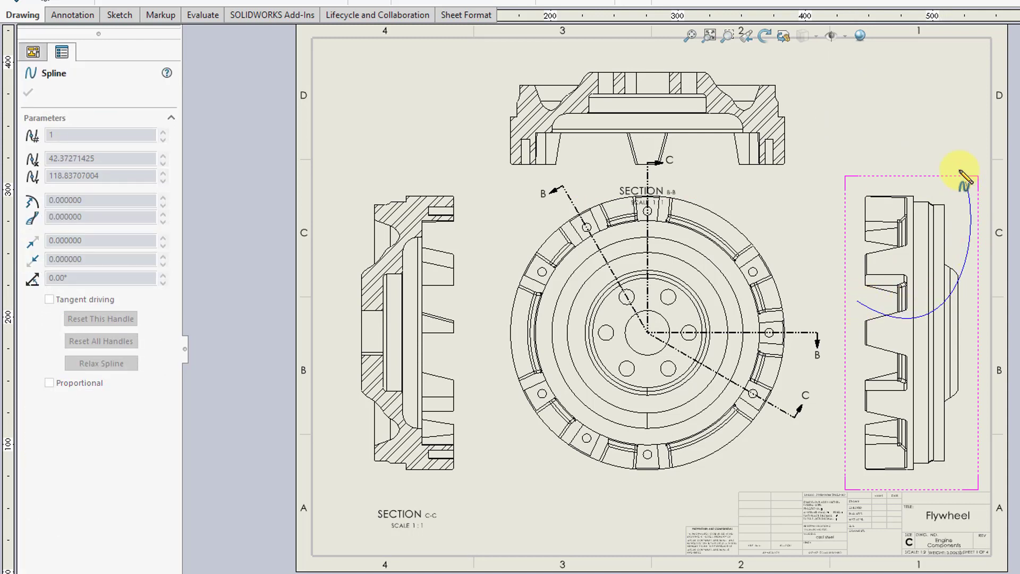
click(862, 176)
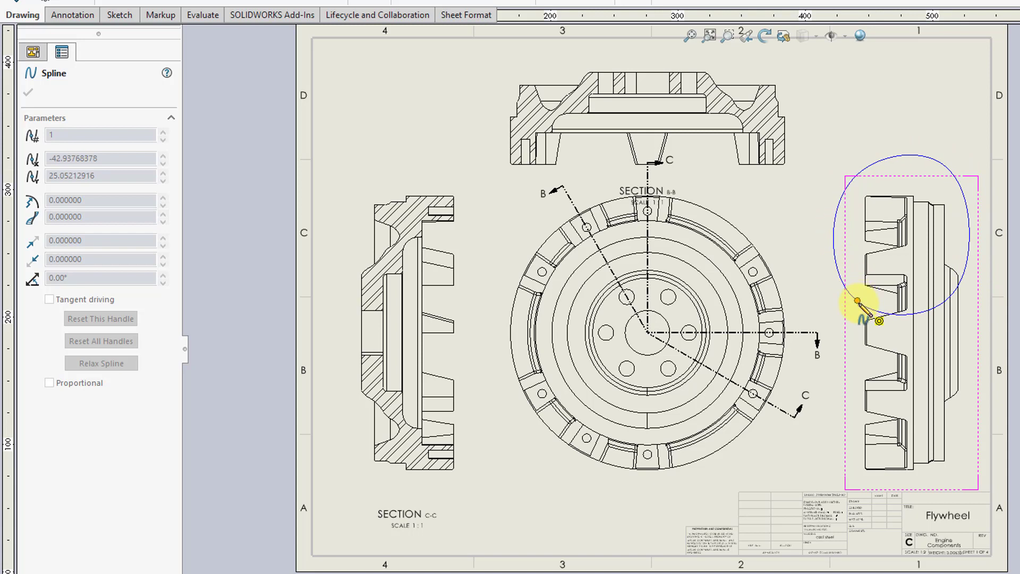
click(858, 301)
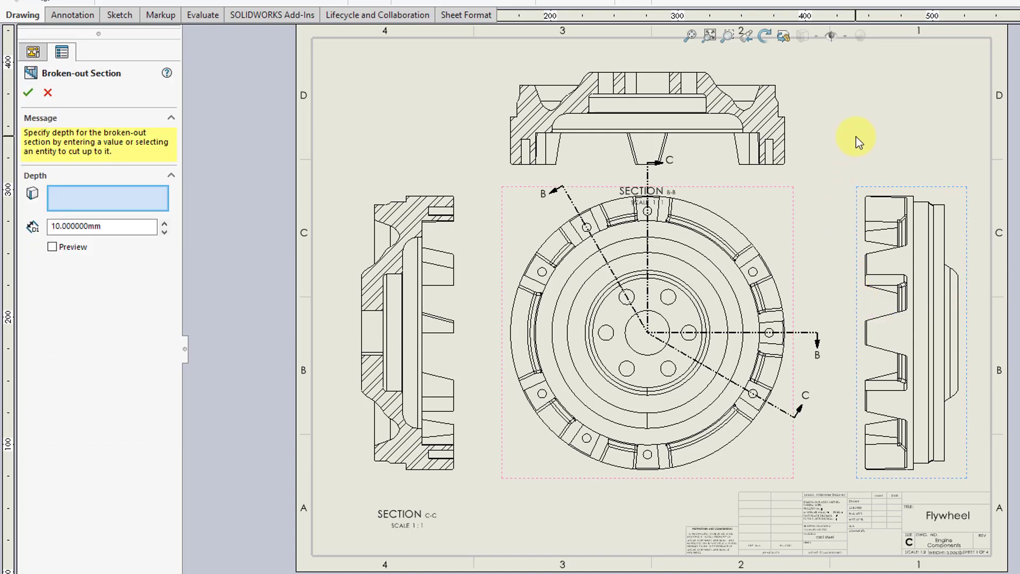
- Set the broken-out section depth to 20 mm
double_click(92, 227)
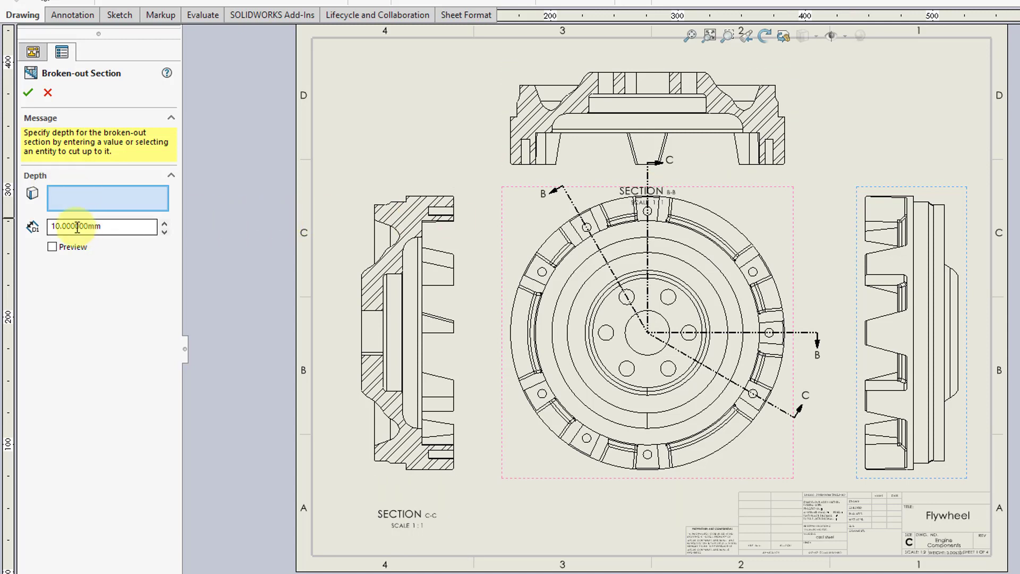
click(165, 223)
click(164, 224)
click(164, 224)
click(164, 224)
click(165, 233)
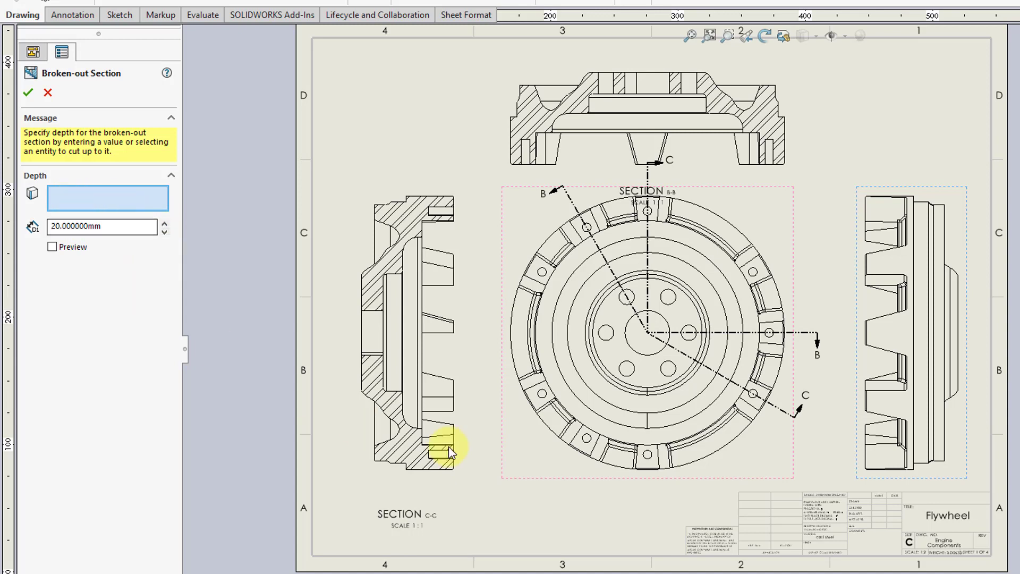
- Define the cut depth by the short vertical edge below the hub in the top view, preview the broken-out section and accept it
click(649, 426)
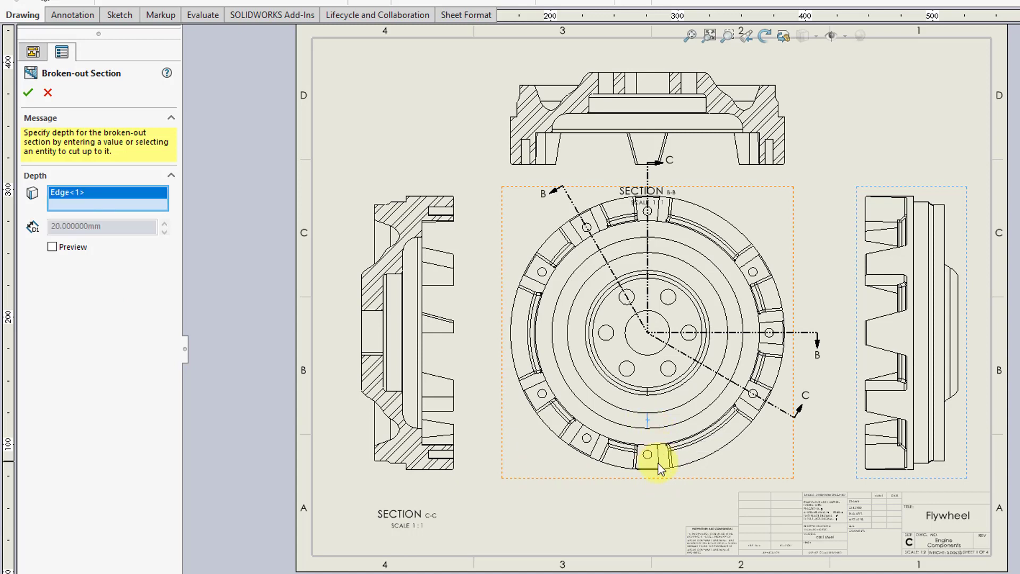
click(53, 247)
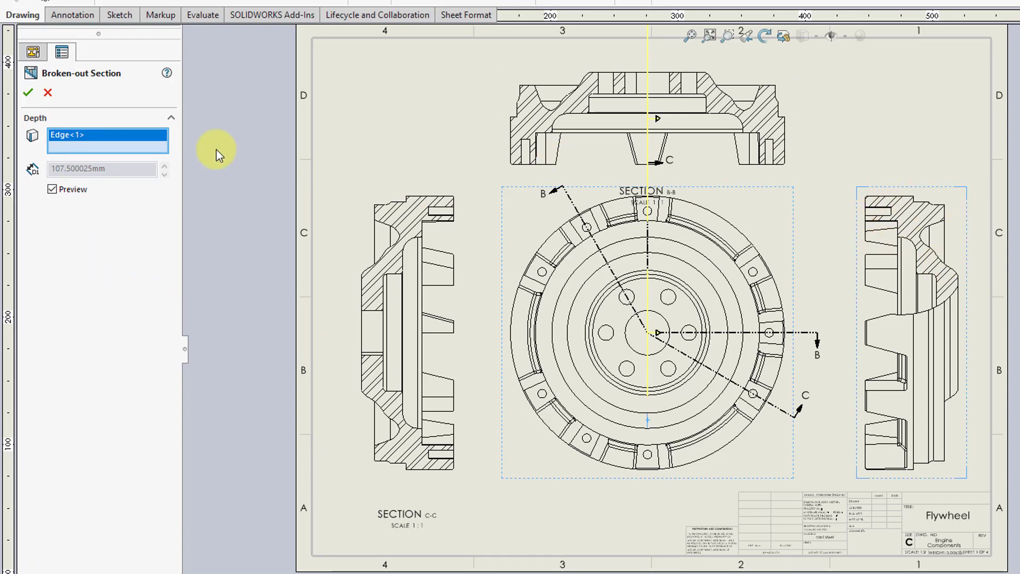
click(29, 95)
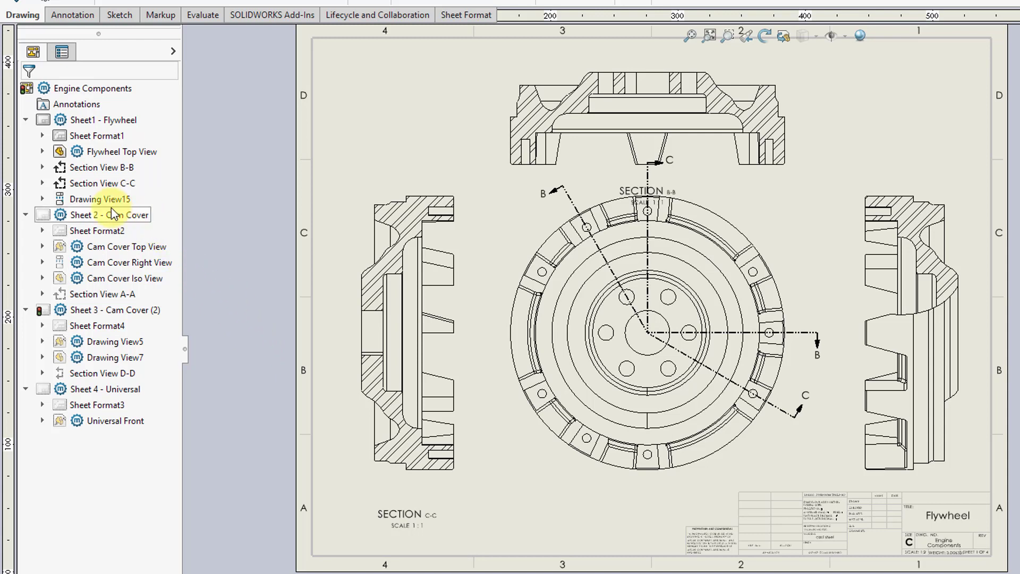
- Delete the broken-out section from the projected flywheel view together with its section sketch
click(42, 200)
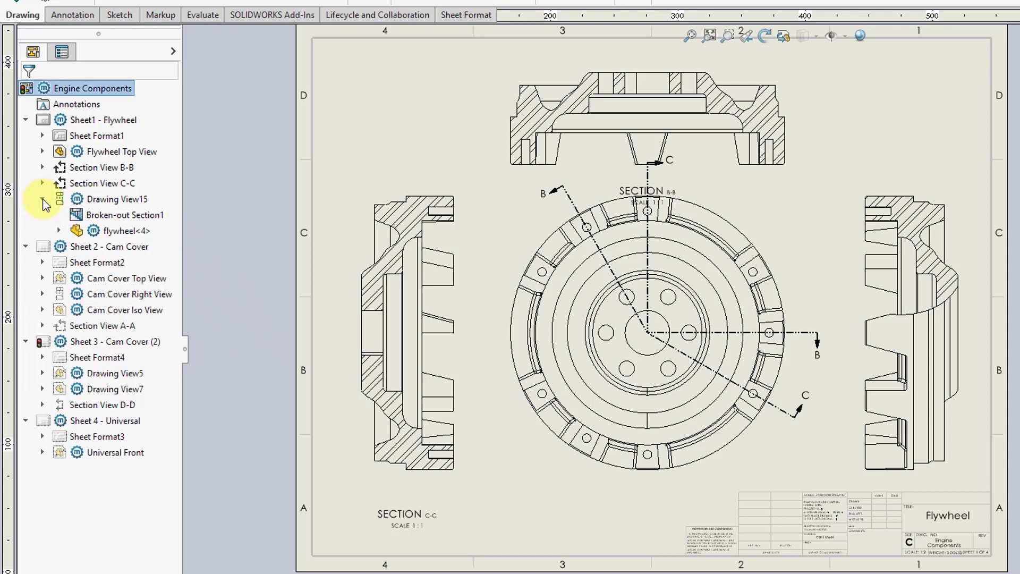
click(117, 215)
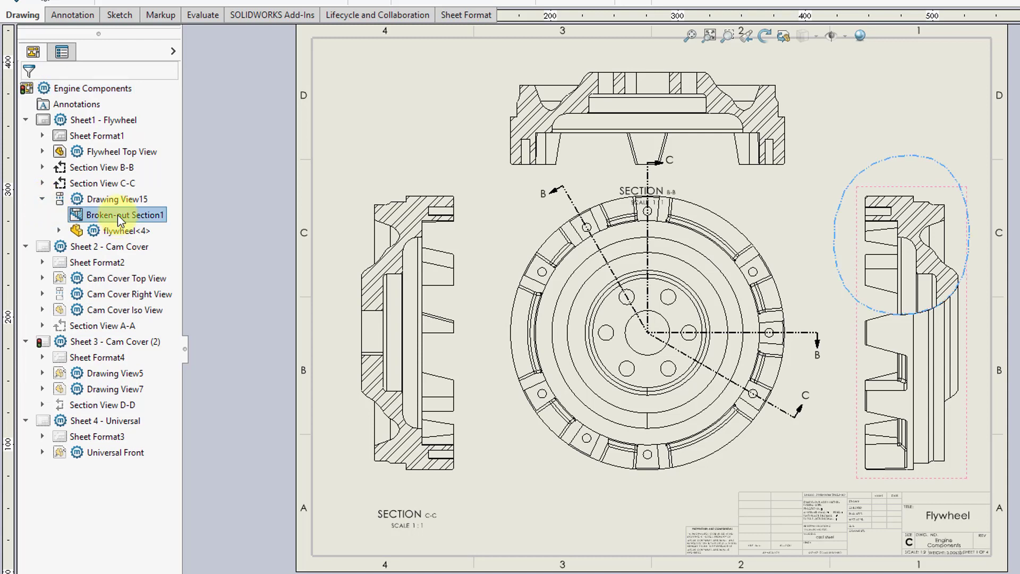
right_click(117, 215)
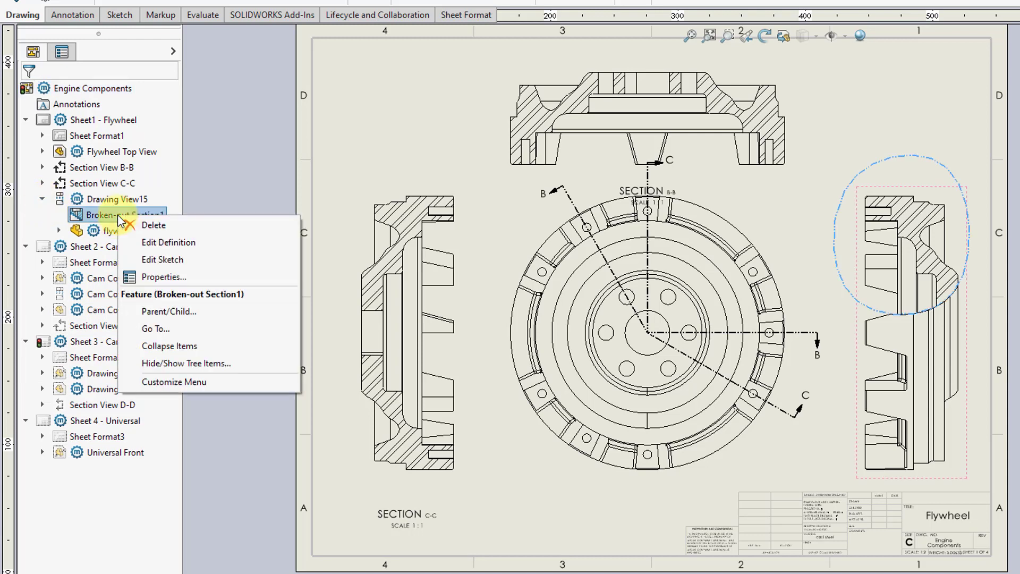
click(163, 226)
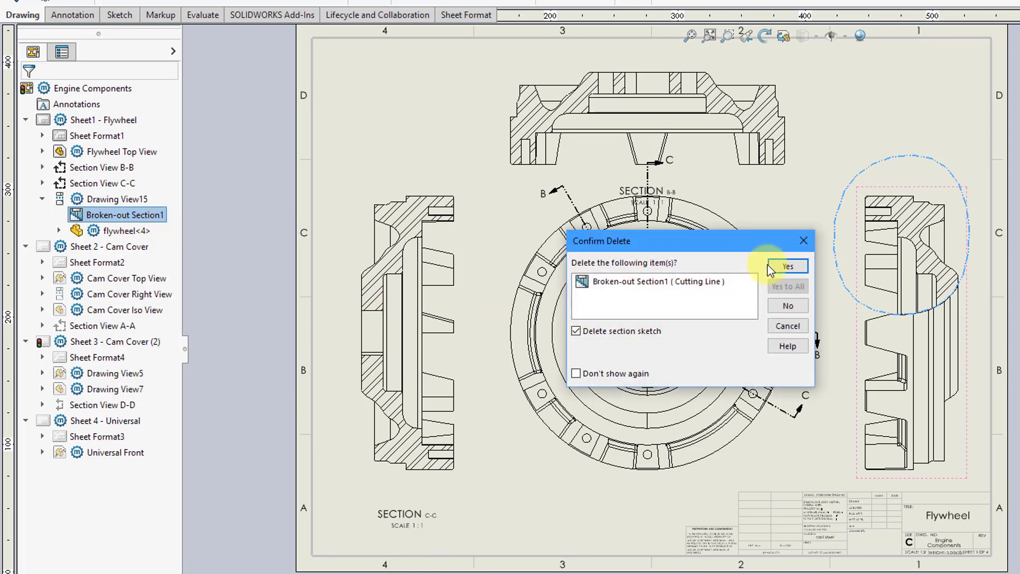
click(788, 266)
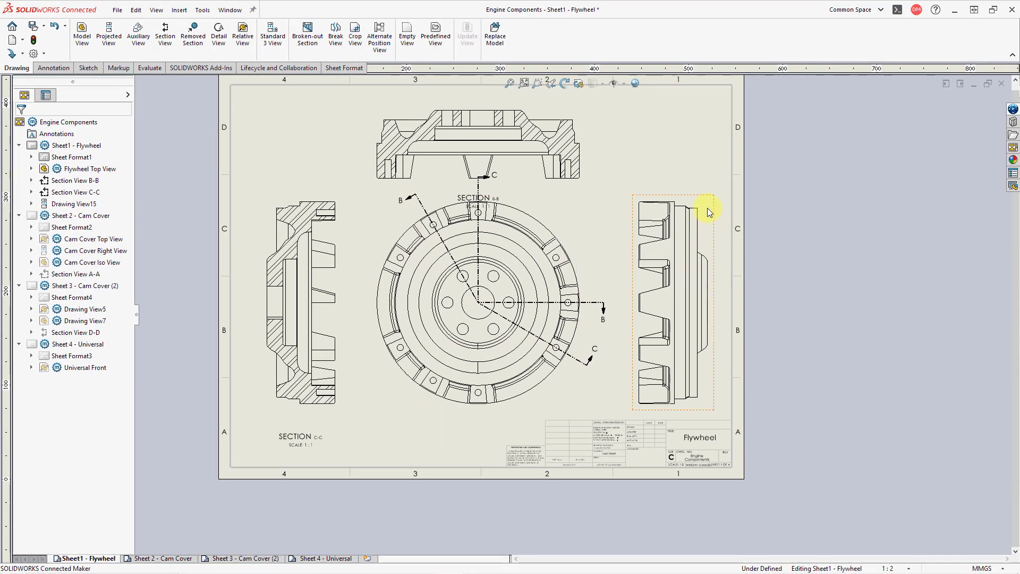
- Sketch a corner rectangle about 96 by 150 mm over the upper half of the projected flywheel view, starting at its right edge's midpoint
scroll(709, 212, down, 1)
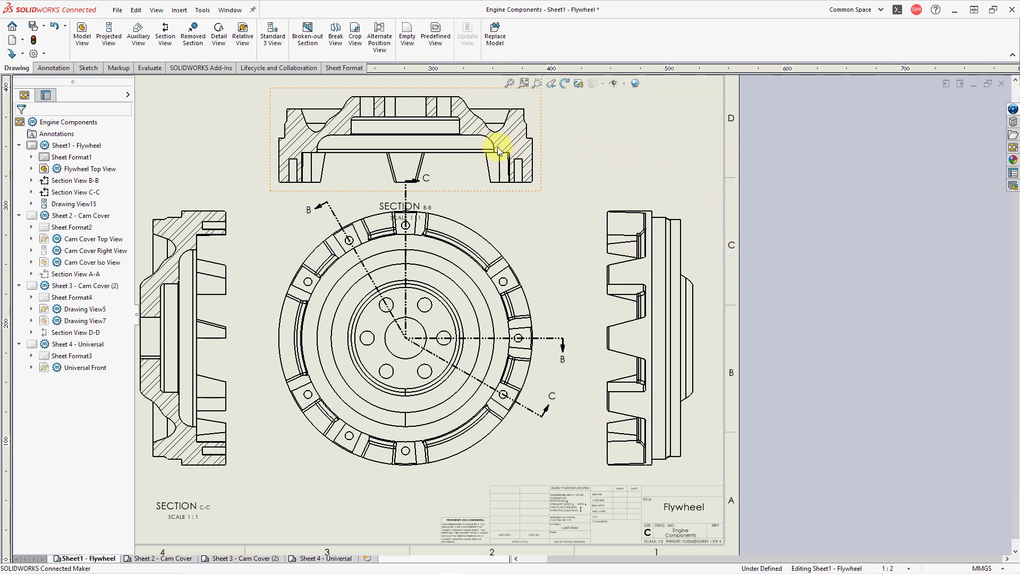
click(98, 70)
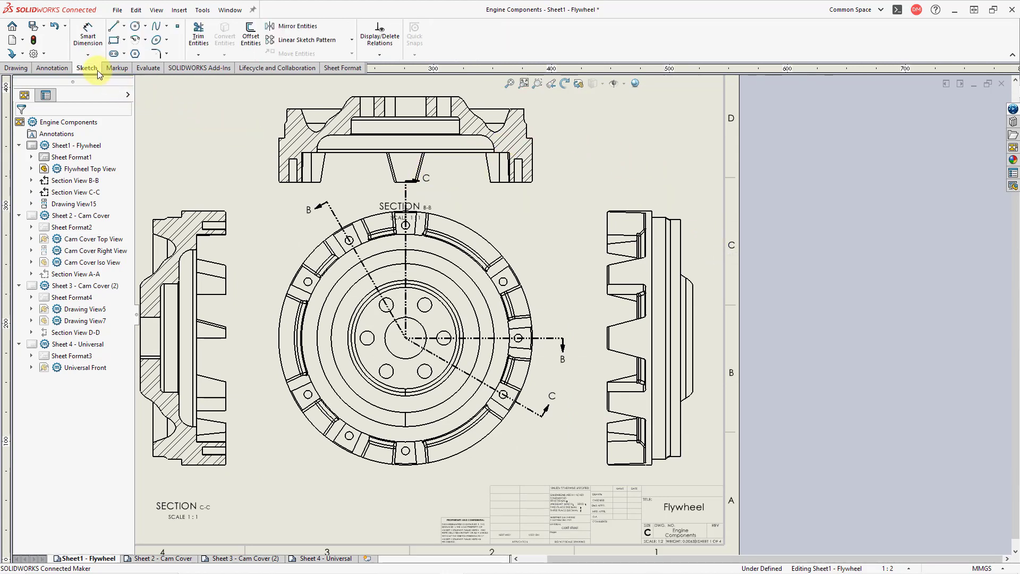
click(116, 47)
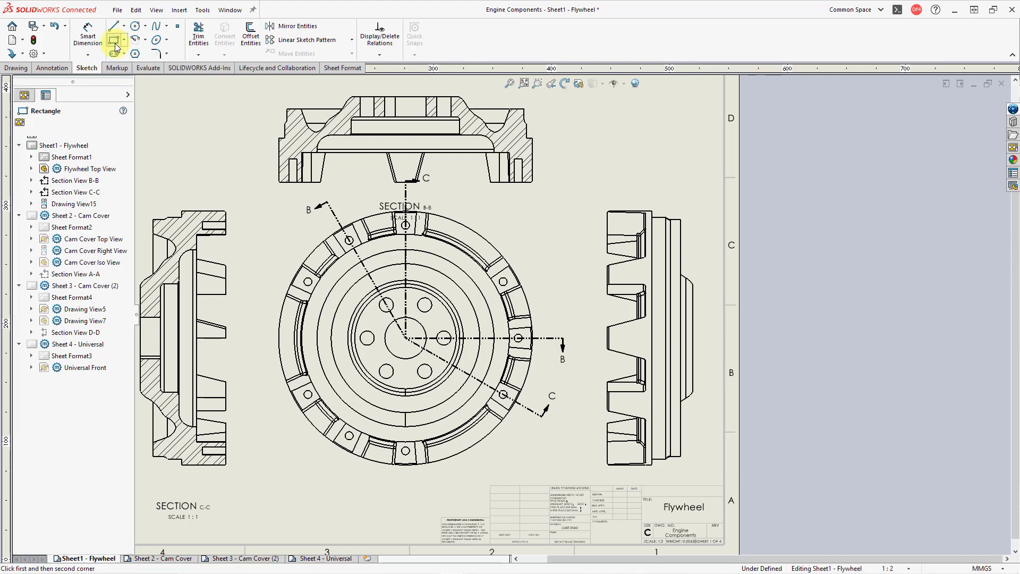
click(693, 339)
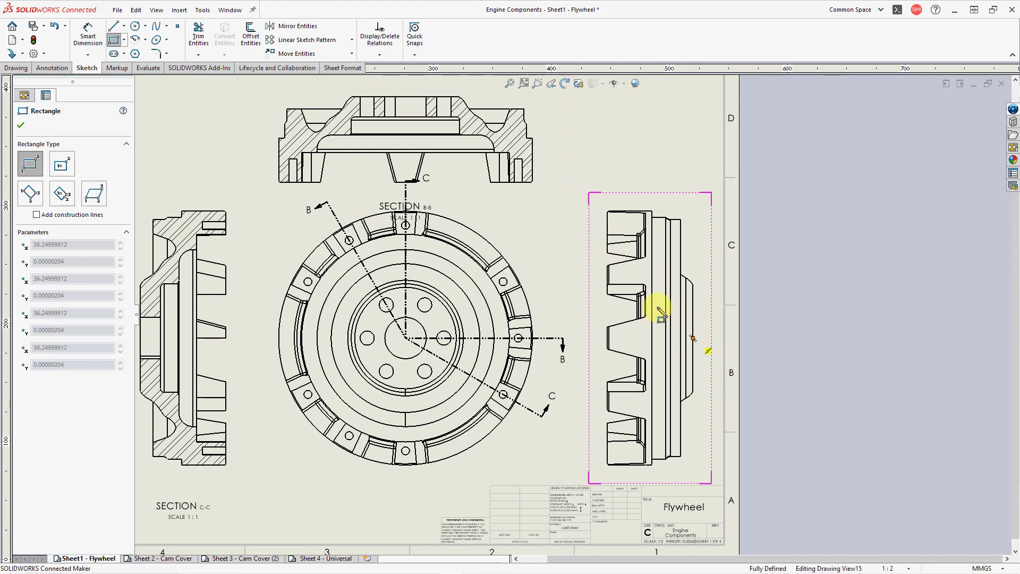
click(580, 160)
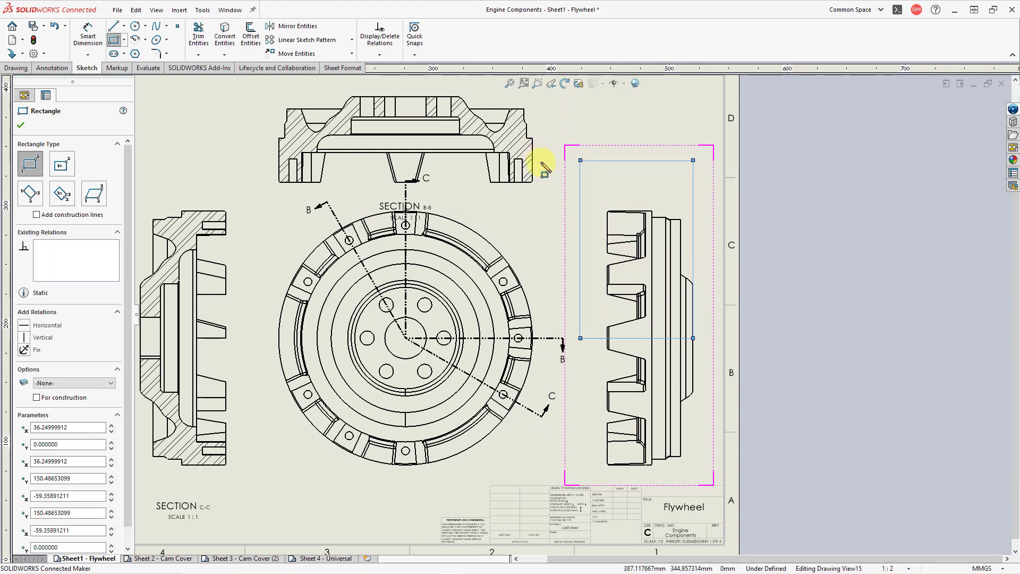
click(21, 125)
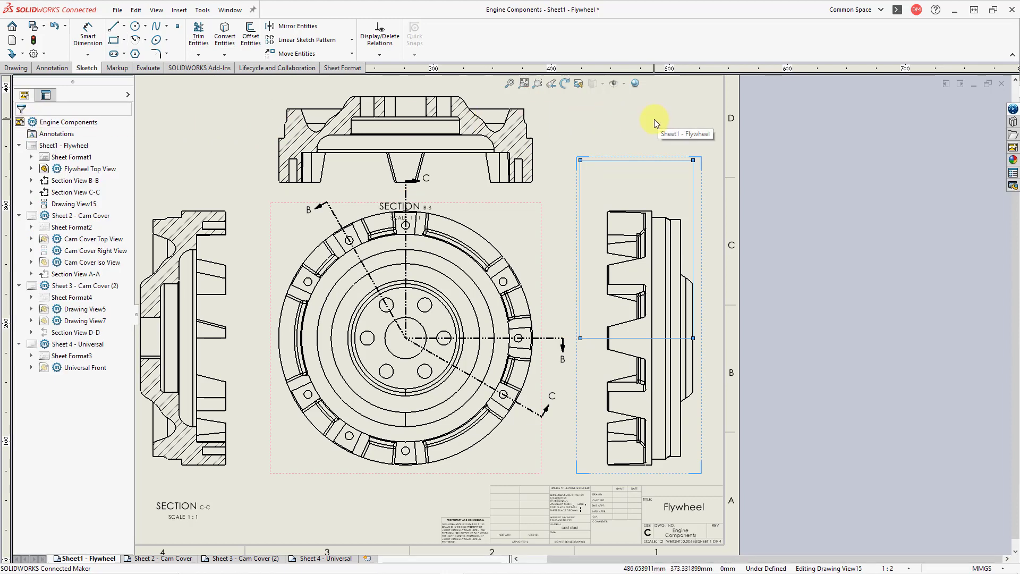
- Create a broken-out section from the rectangle, with its depth set by the short vertical edge below the hub in the top view
click(16, 68)
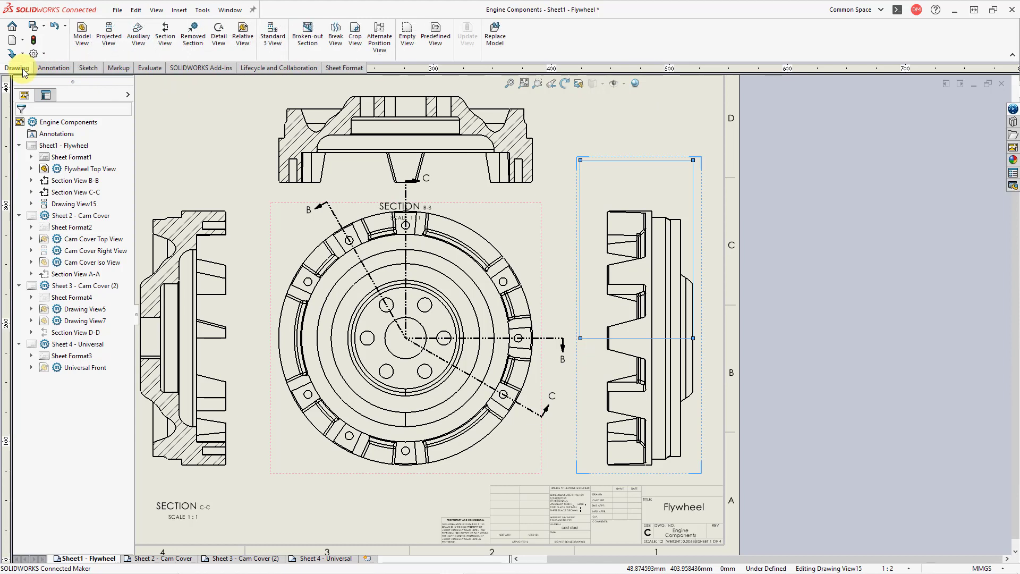
click(309, 53)
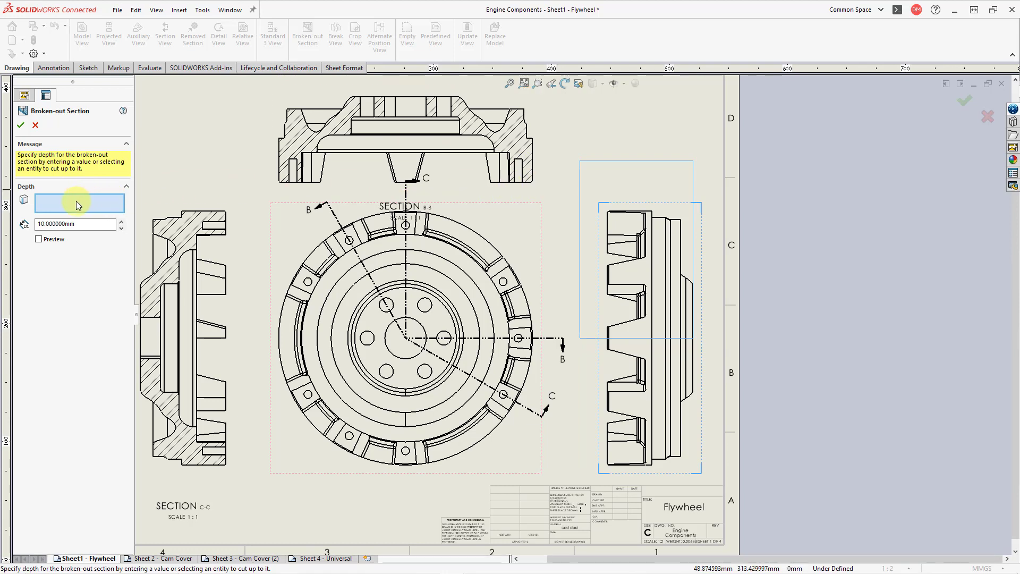
click(405, 421)
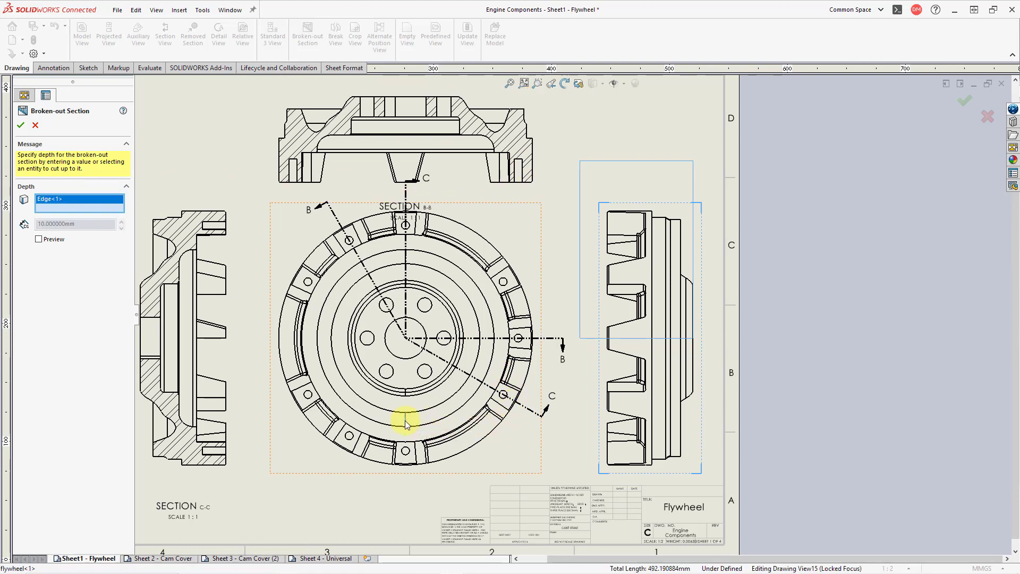
click(21, 128)
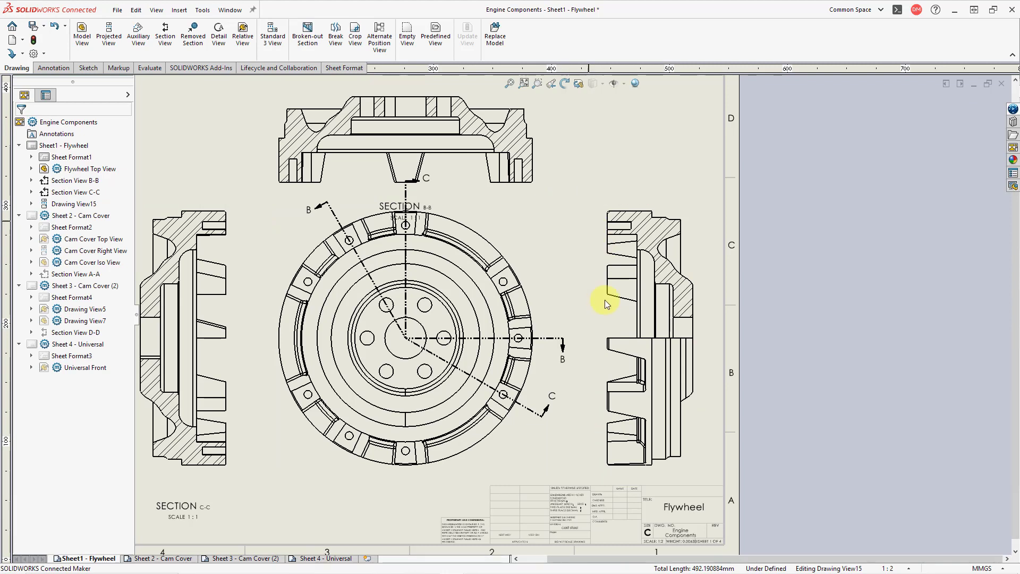
- Sketch a corner rectangle about 89 by 141 mm over the upper half of Section View C-C
key(z)
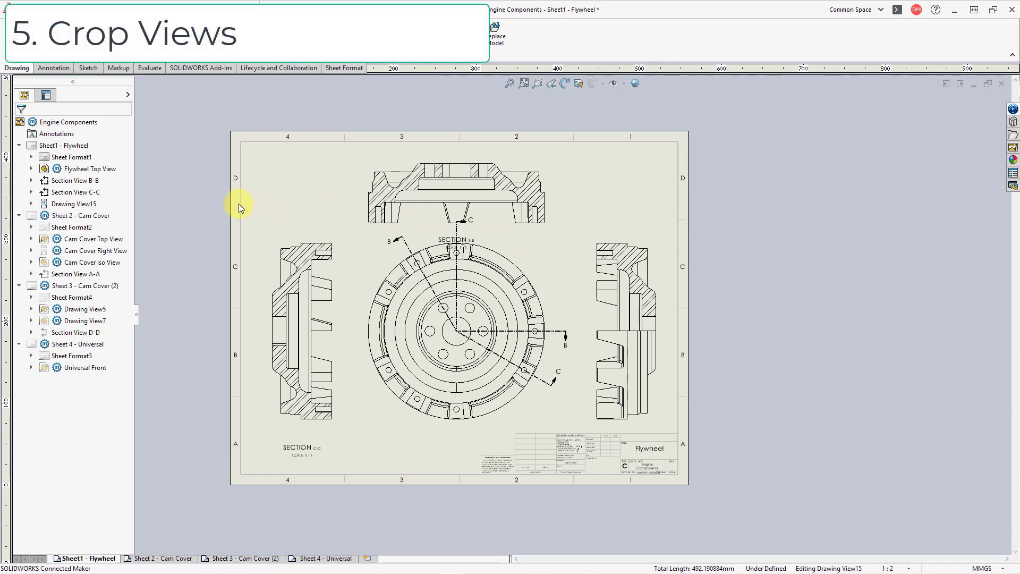
key(f)
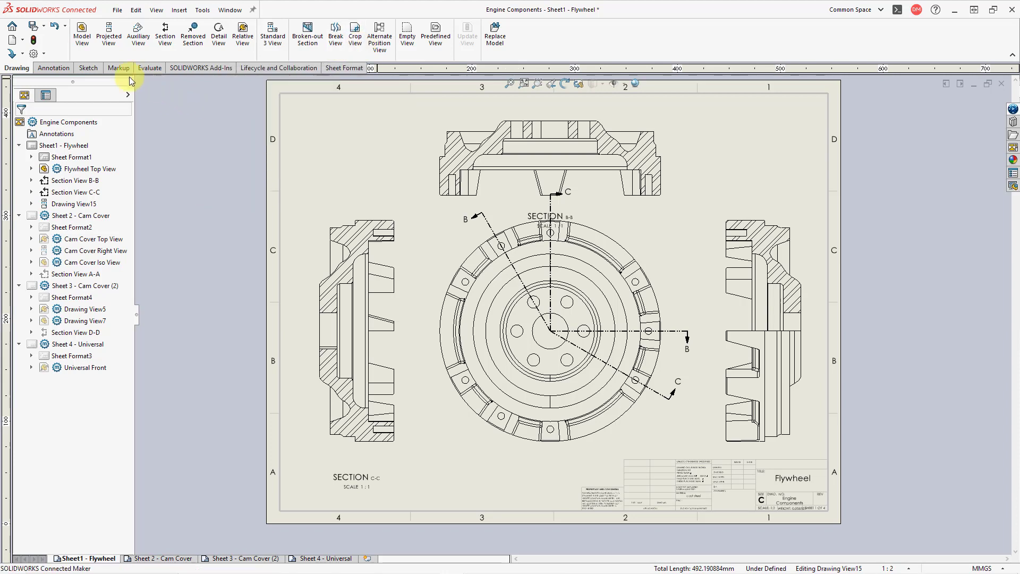
click(87, 68)
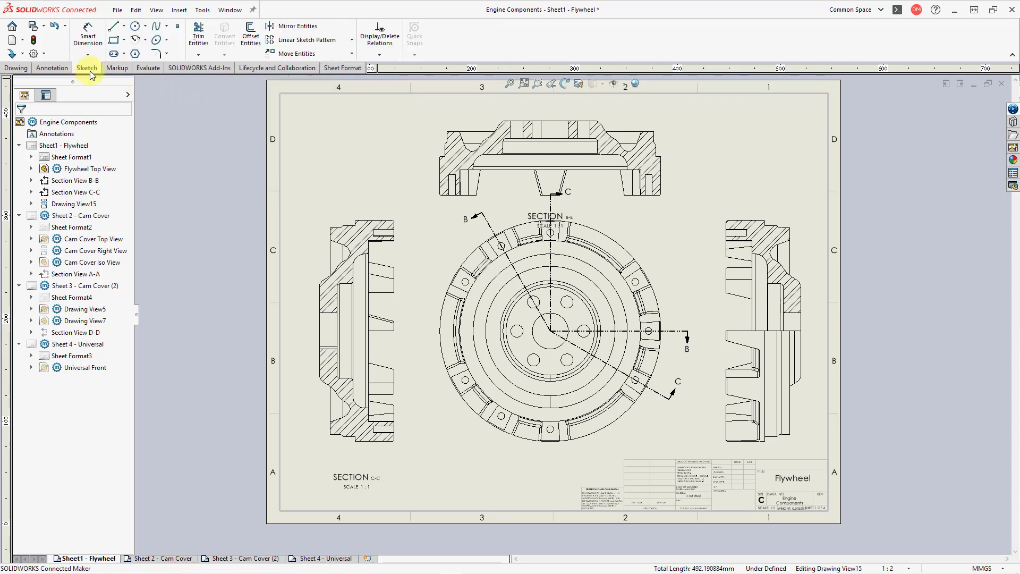
click(114, 40)
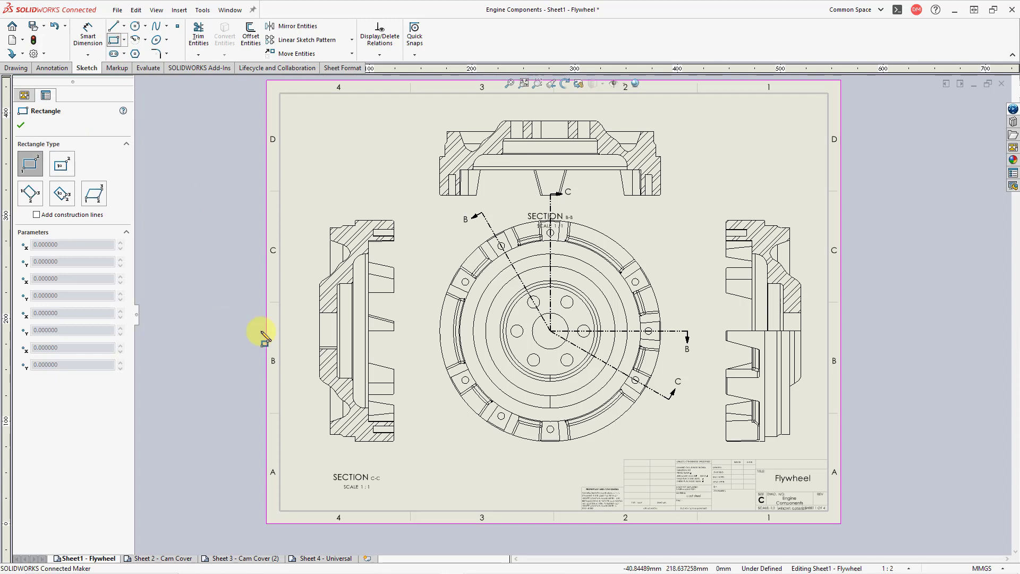
click(319, 330)
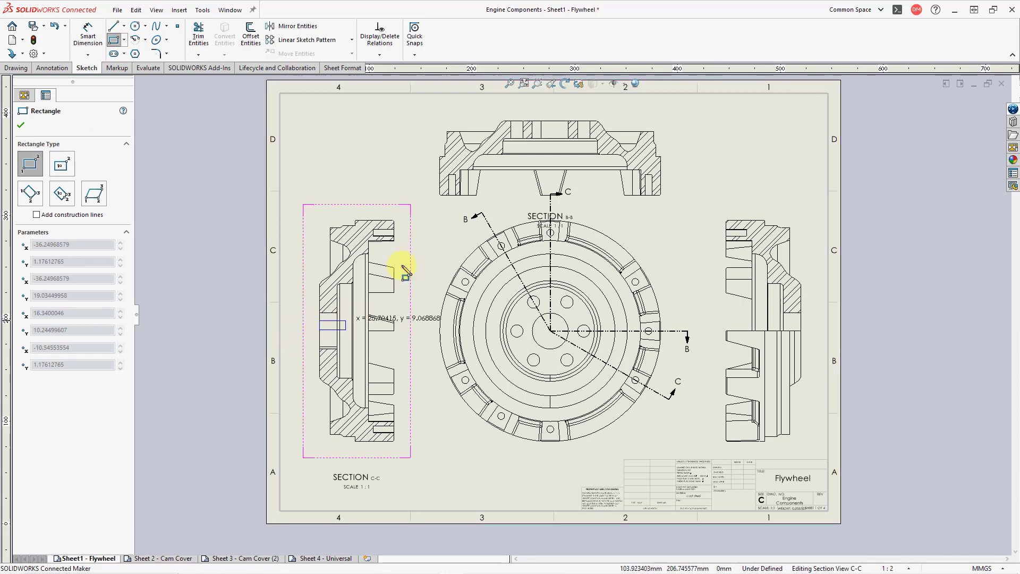
click(411, 184)
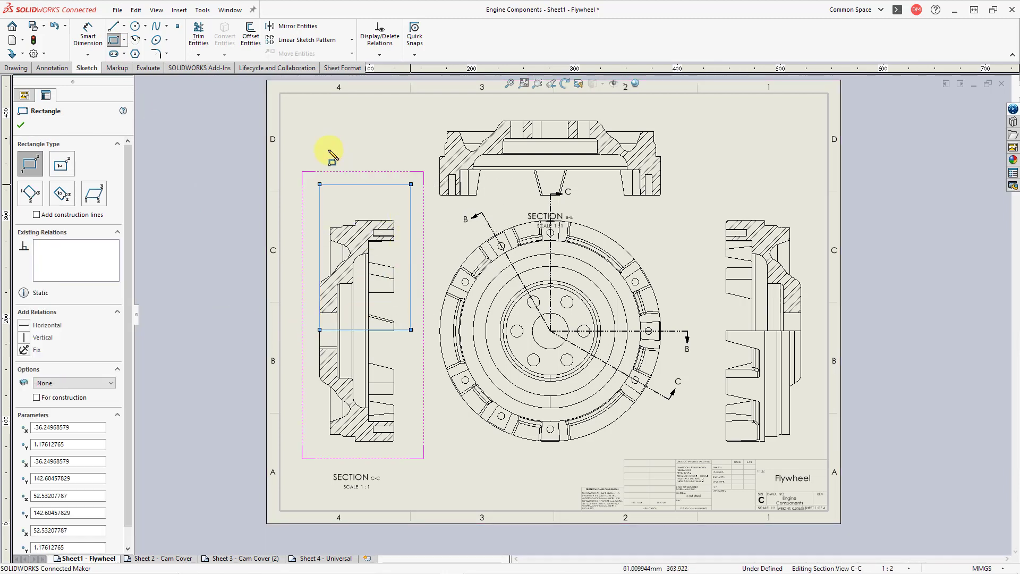
- Crop Section View C-C to the rectangle sketched over its upper half
click(22, 127)
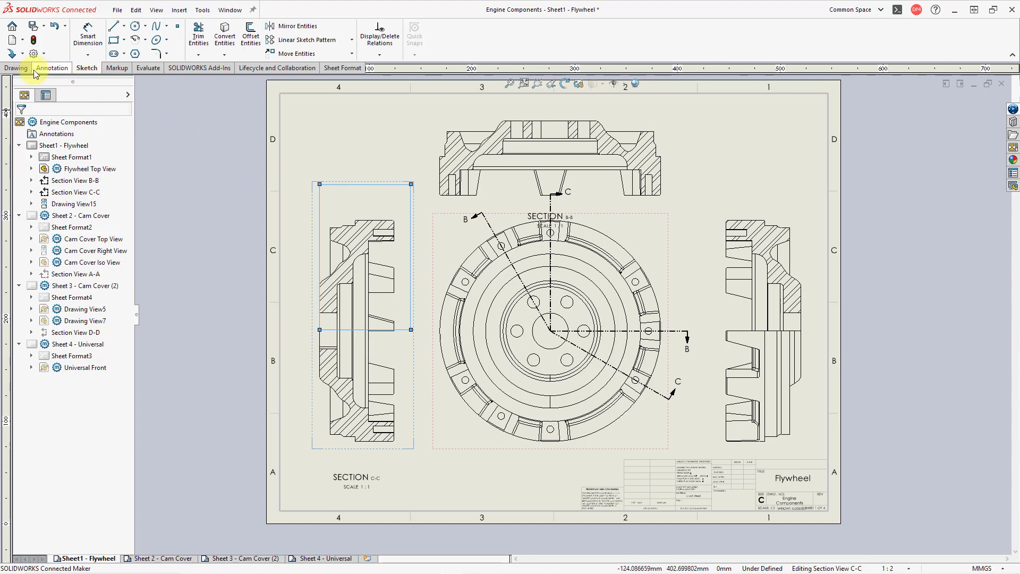
click(16, 67)
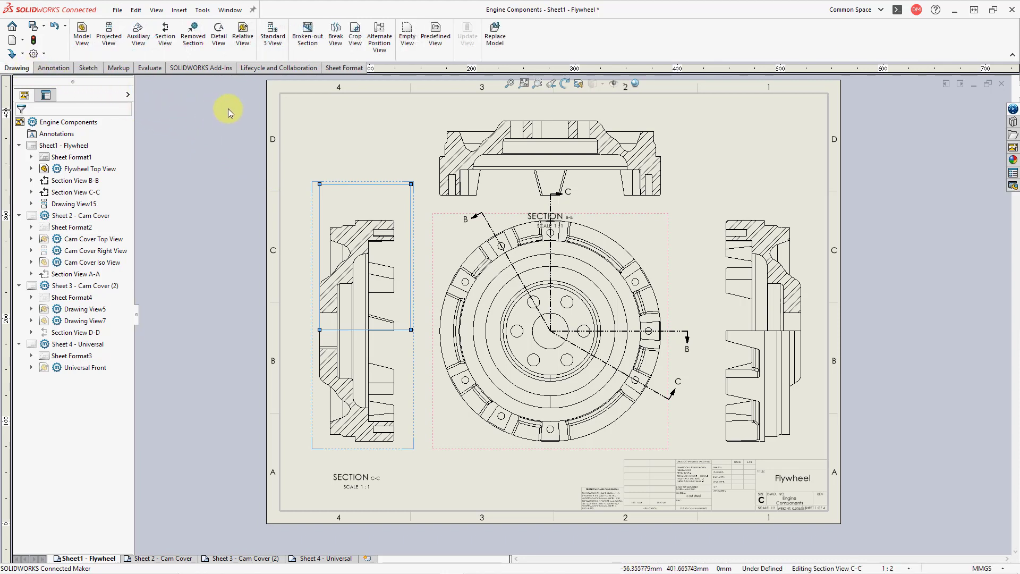
click(356, 45)
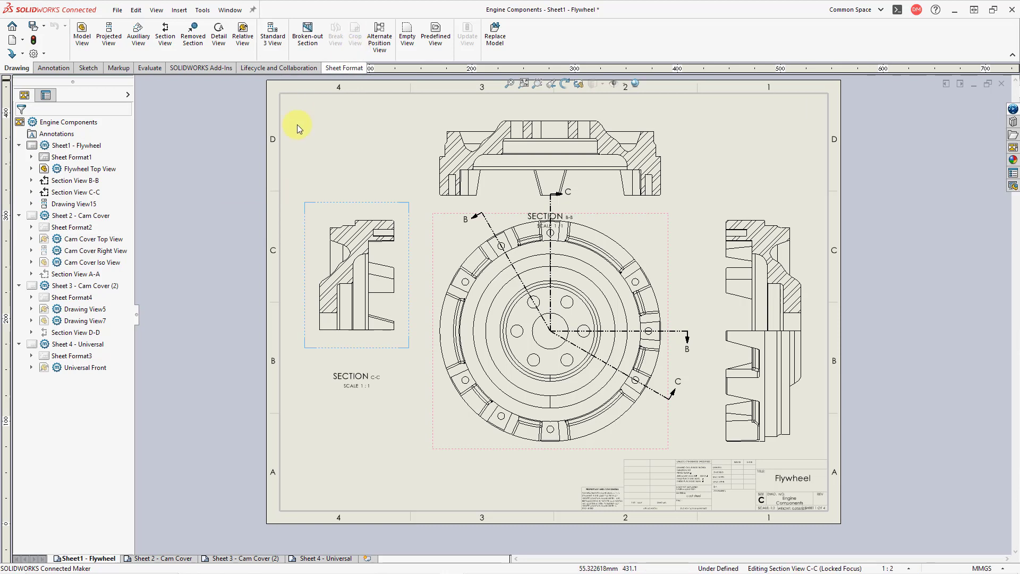
double_click(238, 206)
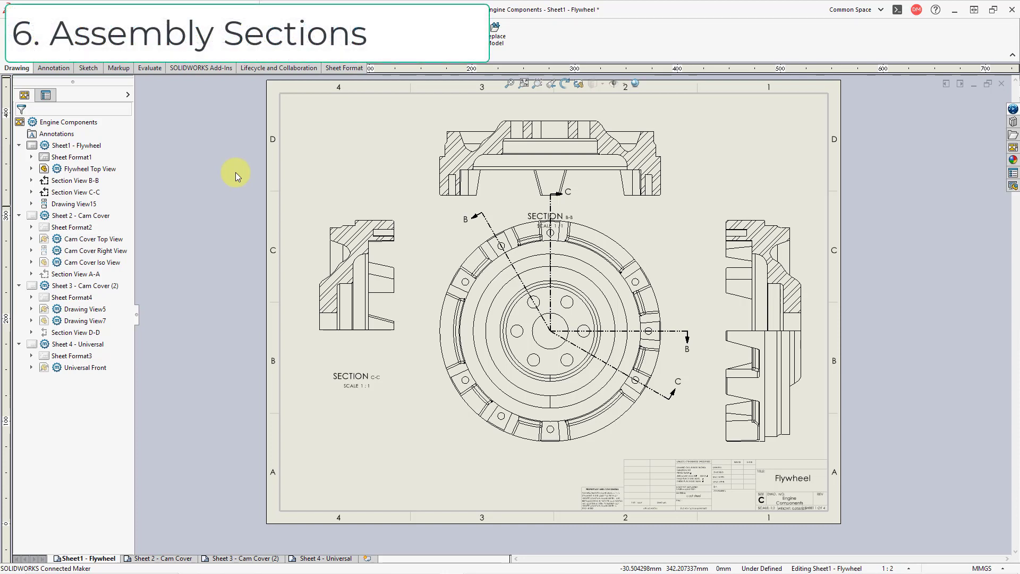
- On the Universal sheet, lay a horizontal section cutting line through the left pin's centre in the universal joint front view
click(345, 558)
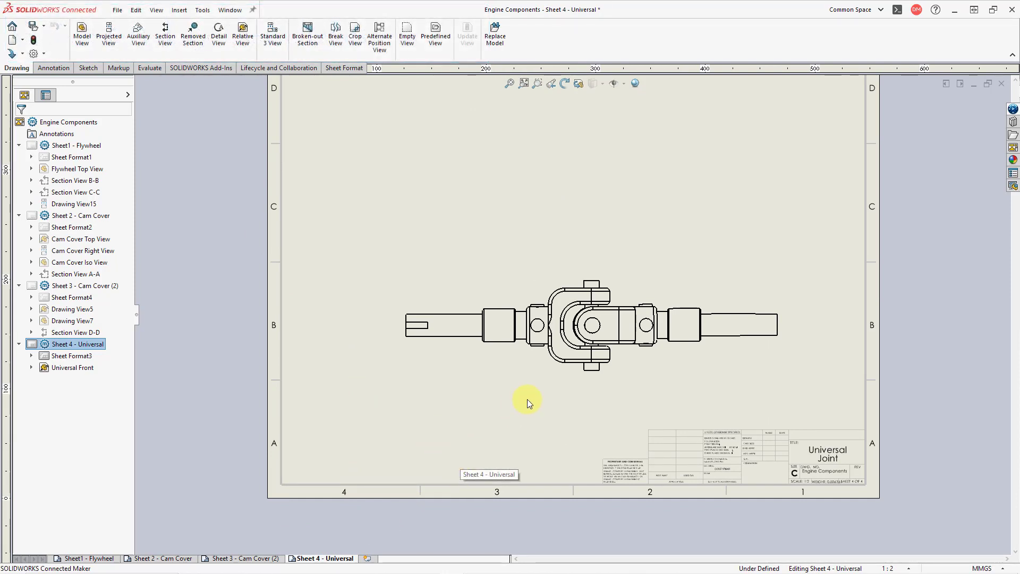
scroll(675, 358, down, 2)
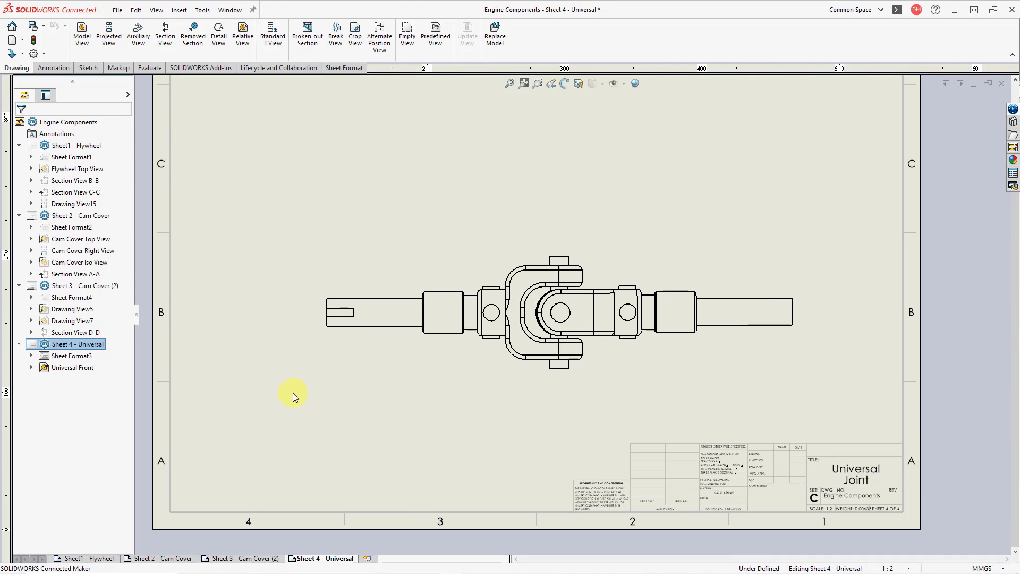
click(164, 41)
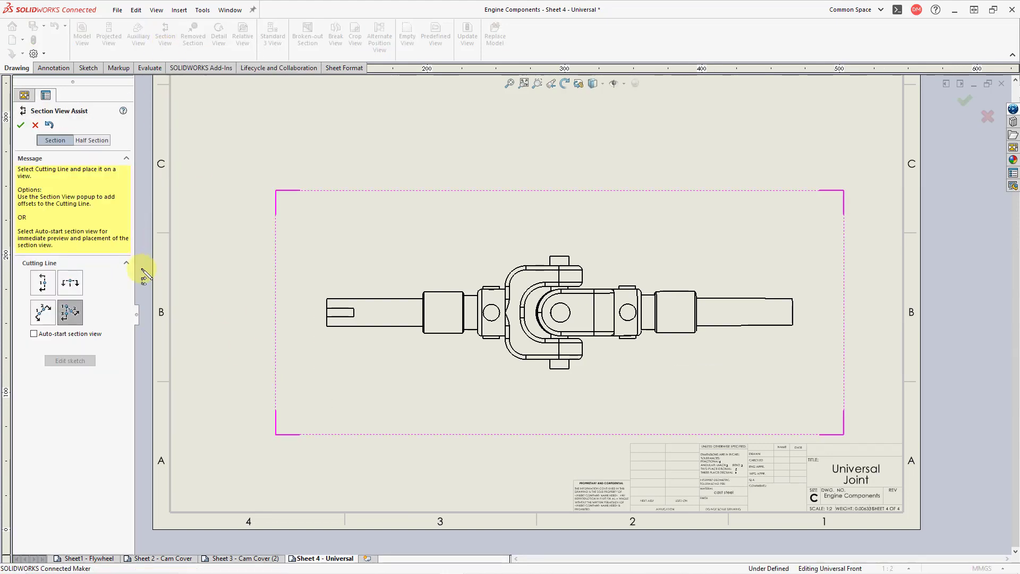
click(70, 286)
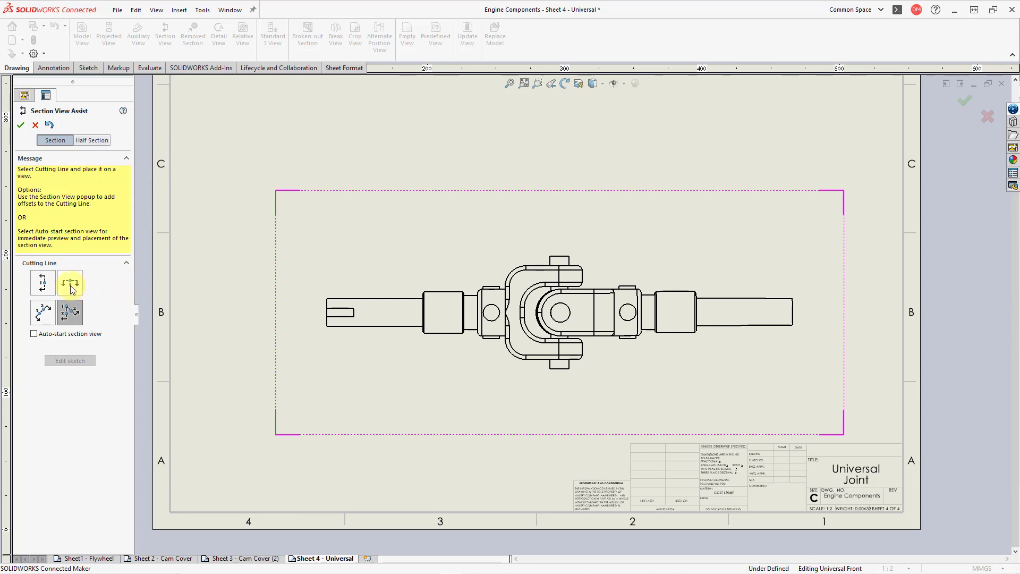
click(71, 287)
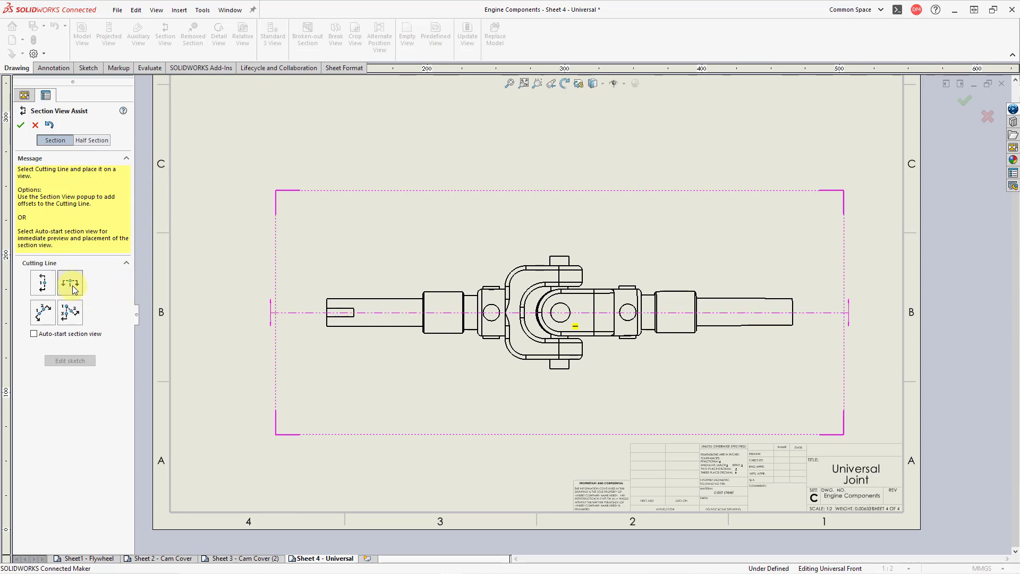
click(491, 313)
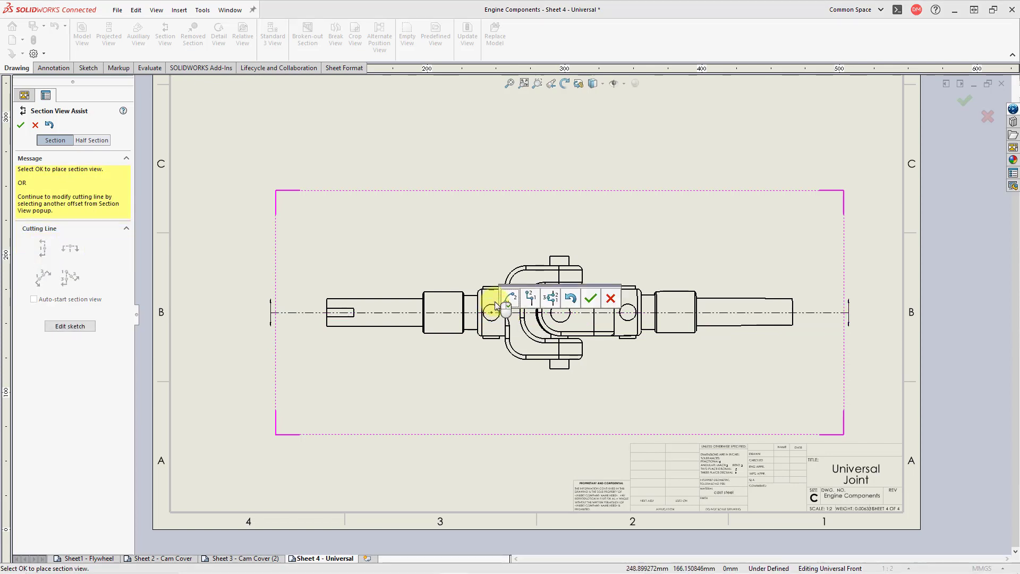
click(592, 301)
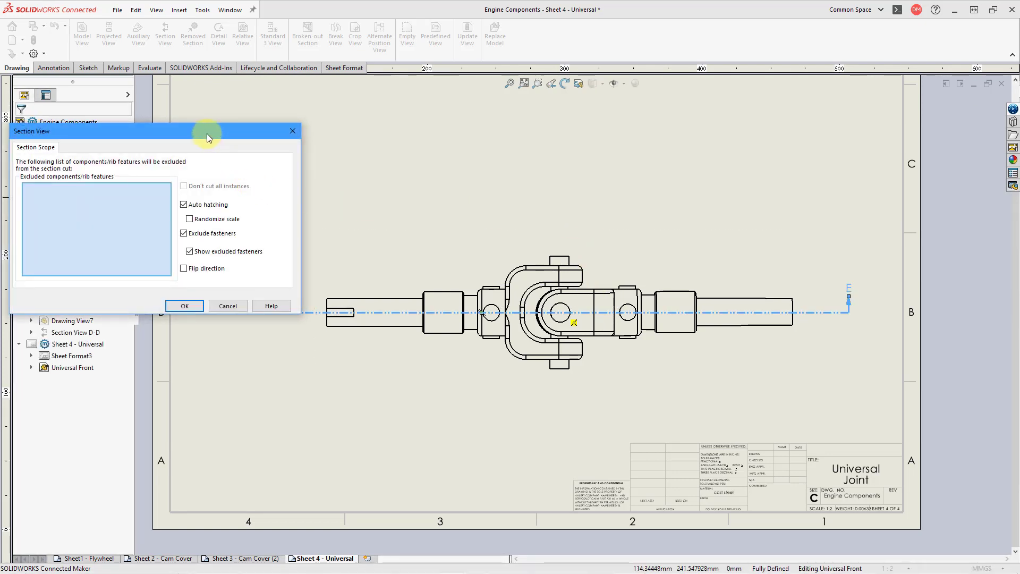
- Accept the section scope with auto hatching, Exclude fasteners and Show excluded fasteners on, and place the section view above the front view
drag(206, 133, 410, 92)
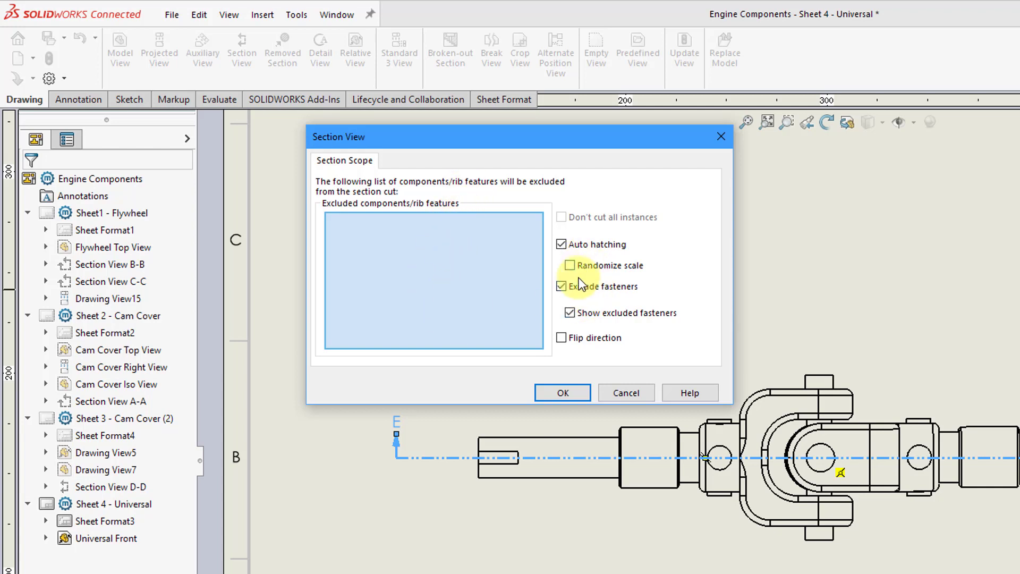
click(570, 313)
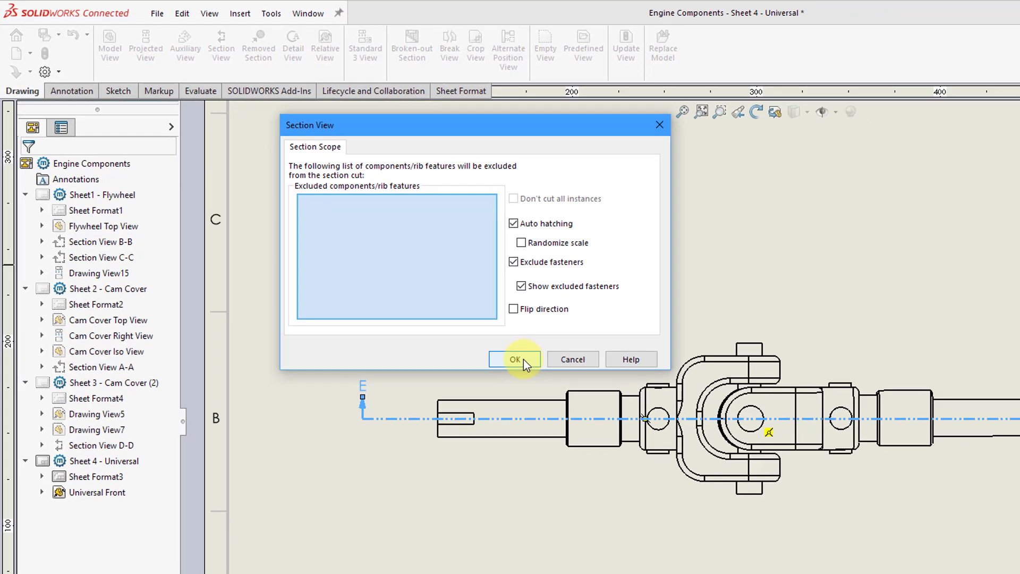
click(563, 393)
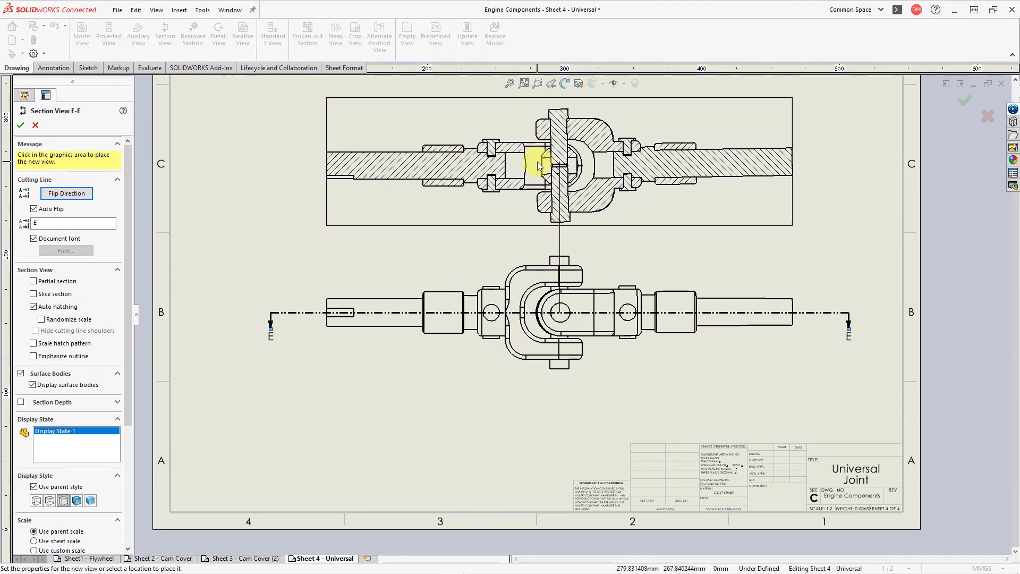
click(537, 162)
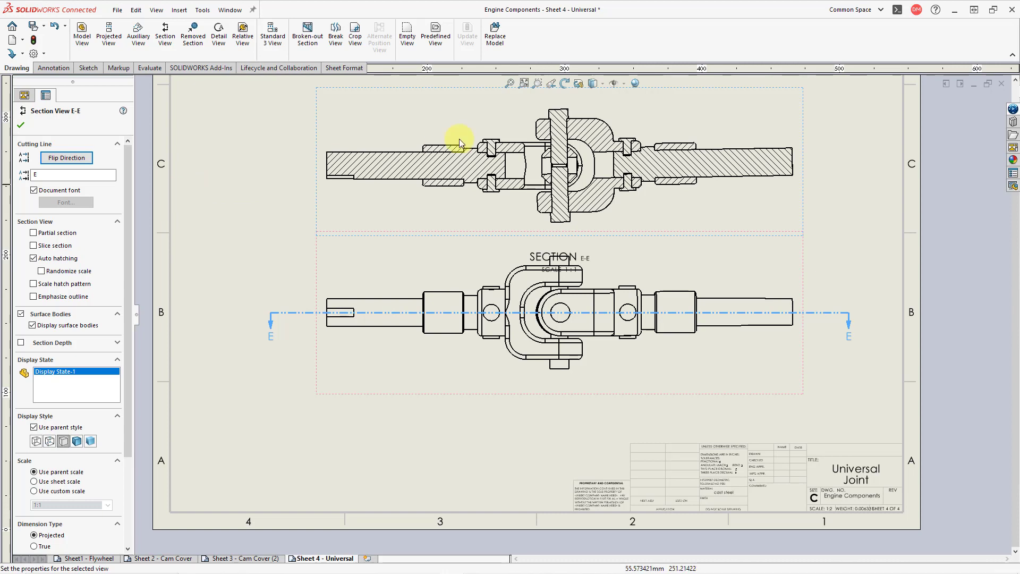
- Exclude the four small headed pins from the section cut in the section scope of Section View E-E's properties
scroll(609, 101, down, 2)
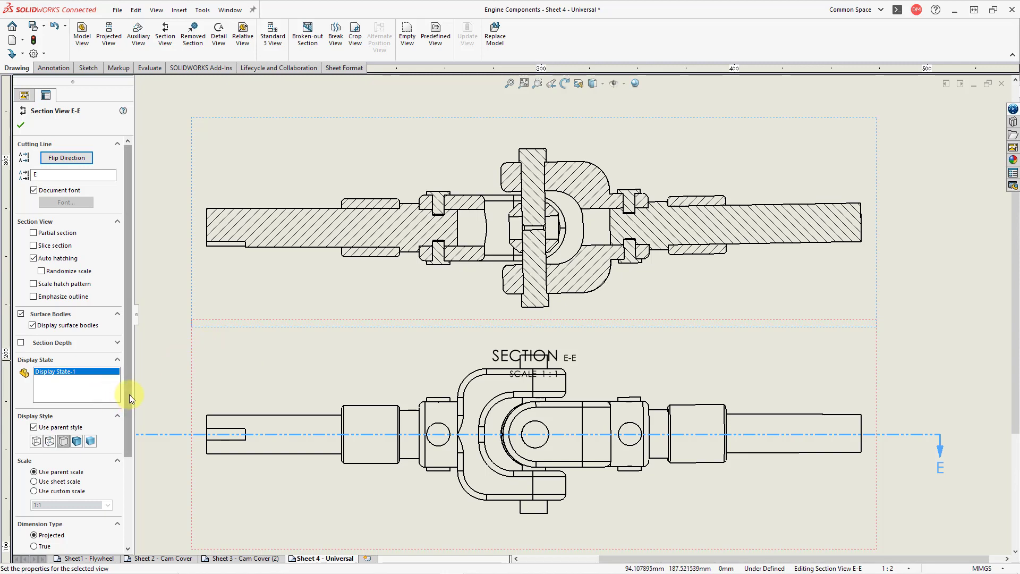
drag(129, 394, 143, 486)
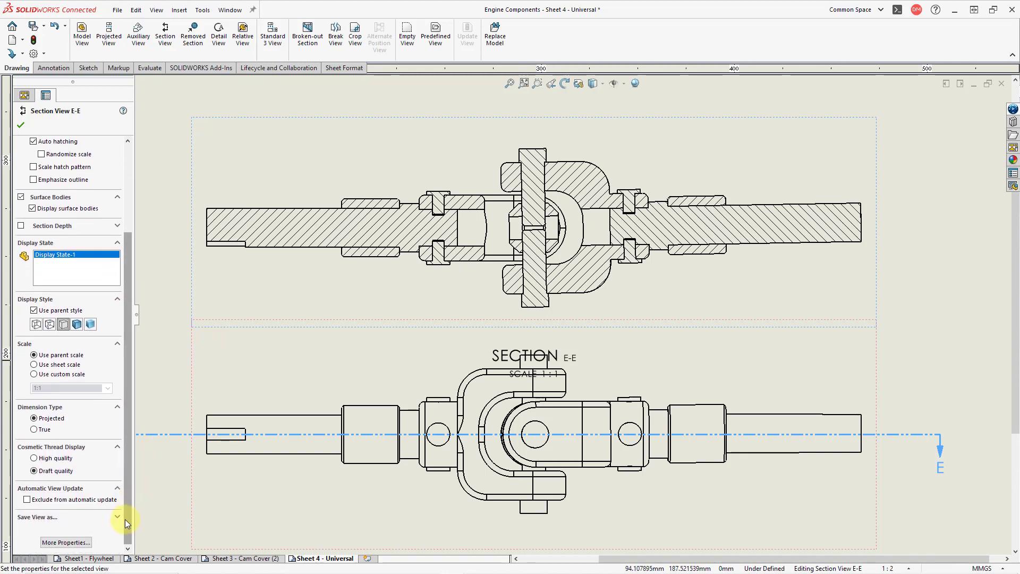
click(78, 543)
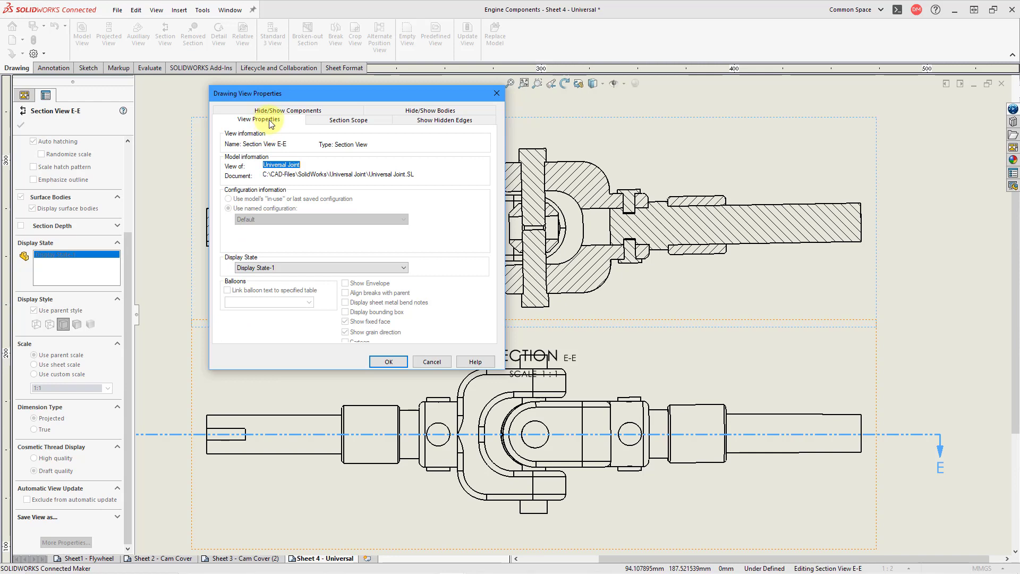
click(348, 122)
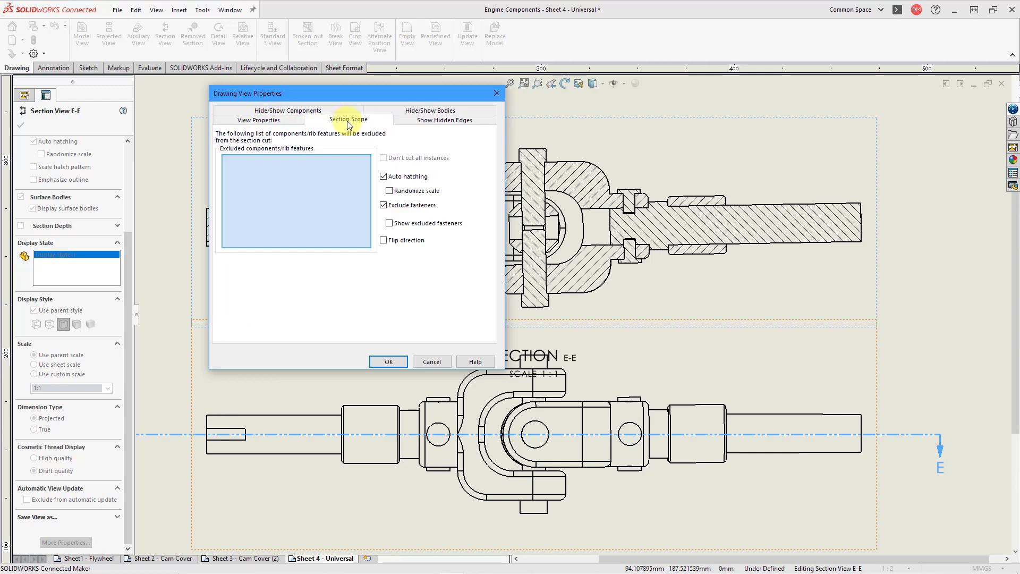
drag(377, 94, 221, 101)
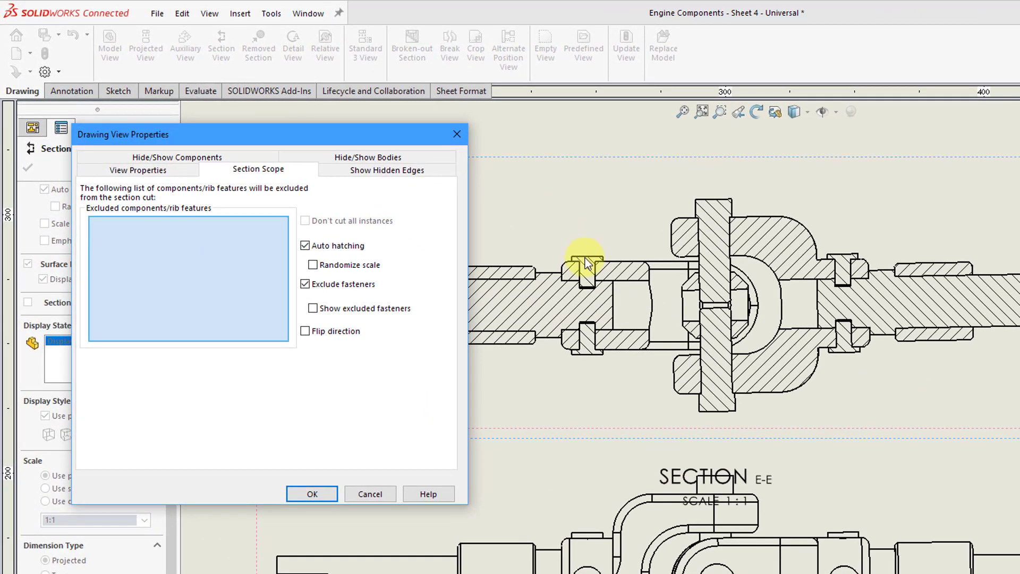
click(585, 257)
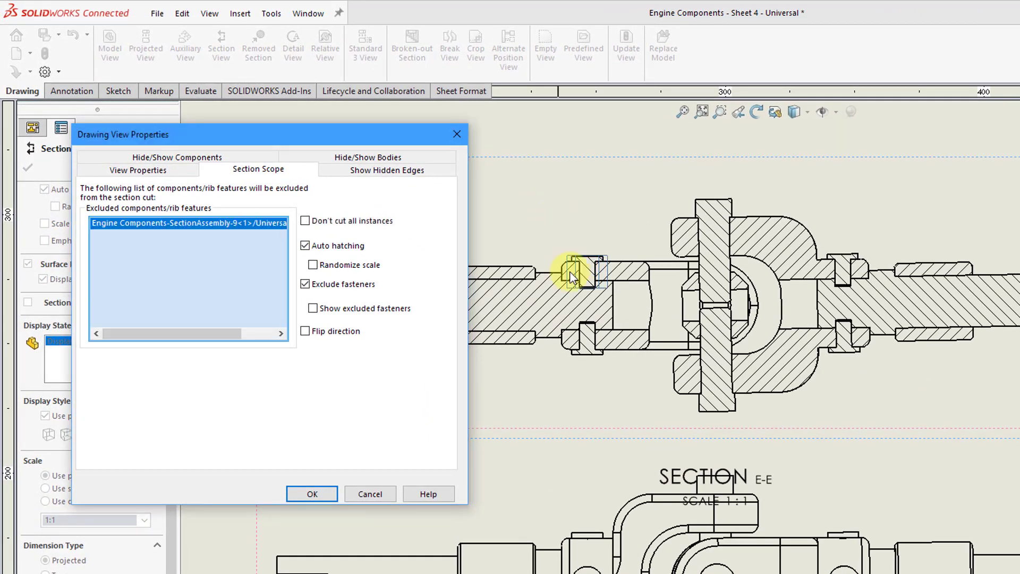
click(592, 356)
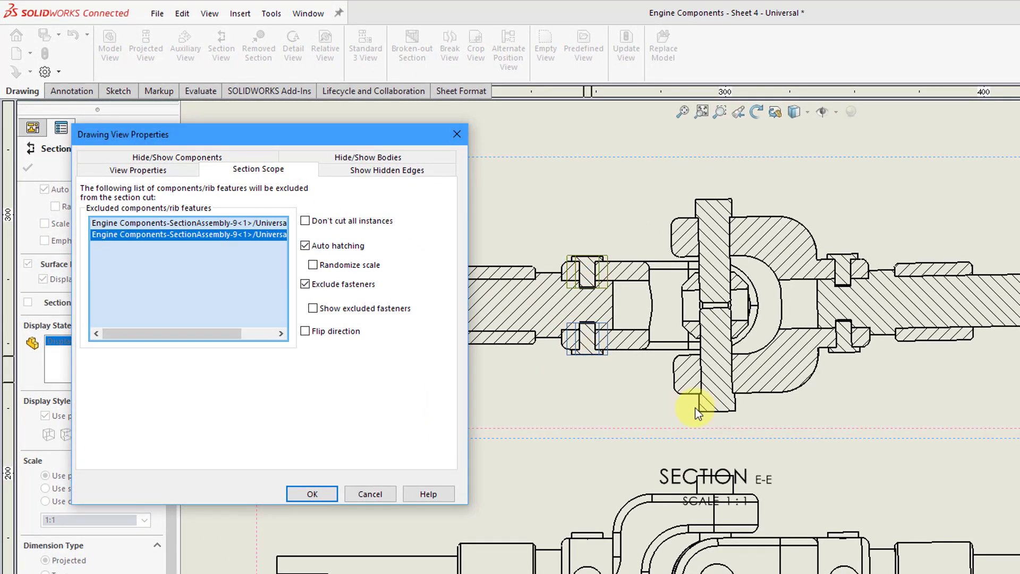
click(843, 353)
click(846, 265)
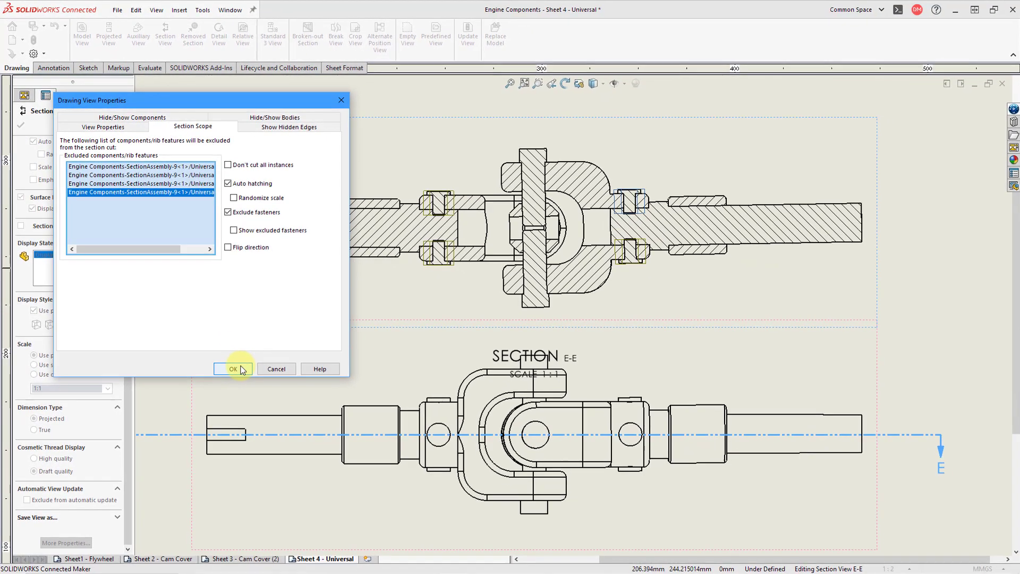
click(240, 369)
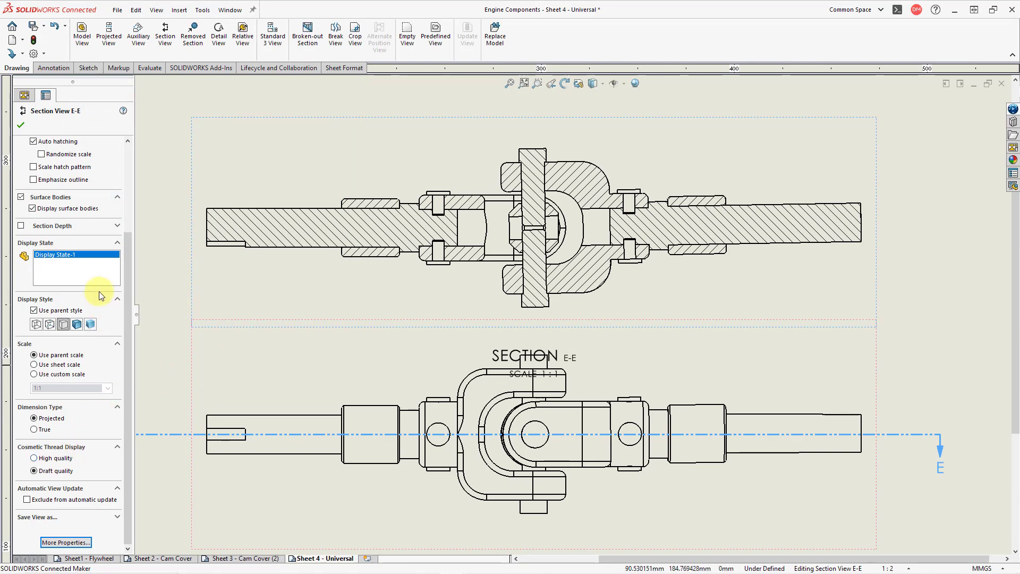
click(21, 125)
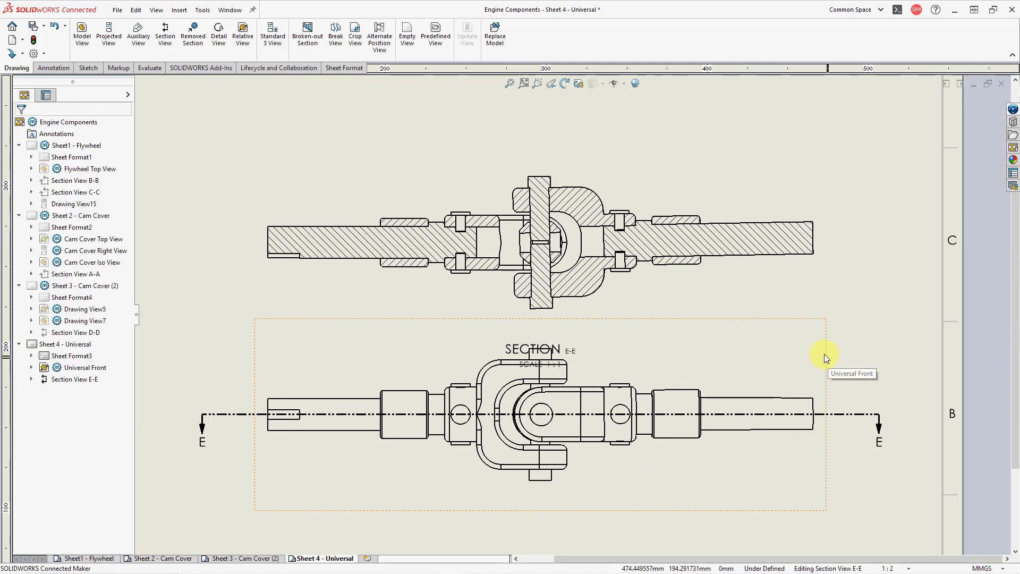
click(890, 352)
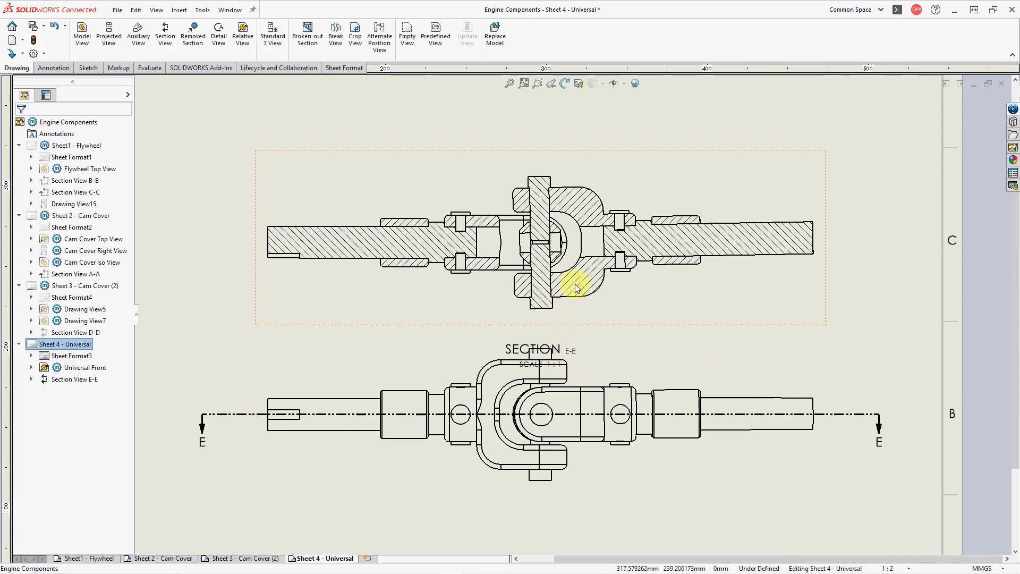
- Move Section View E-E up about 30 mm so its label clears the front view below
click(570, 212)
drag(569, 186, 568, 136)
key(Escape)
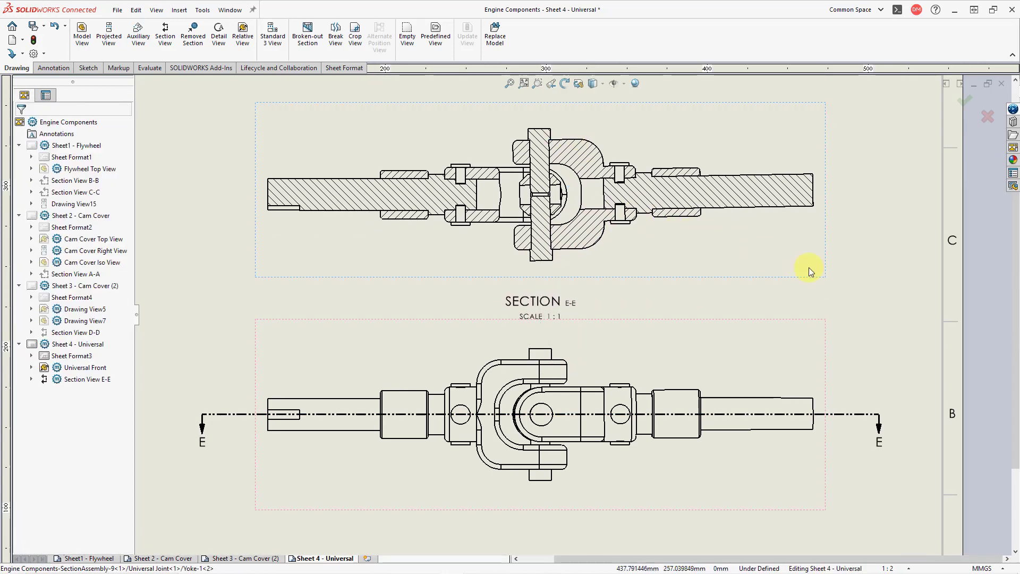
click(865, 289)
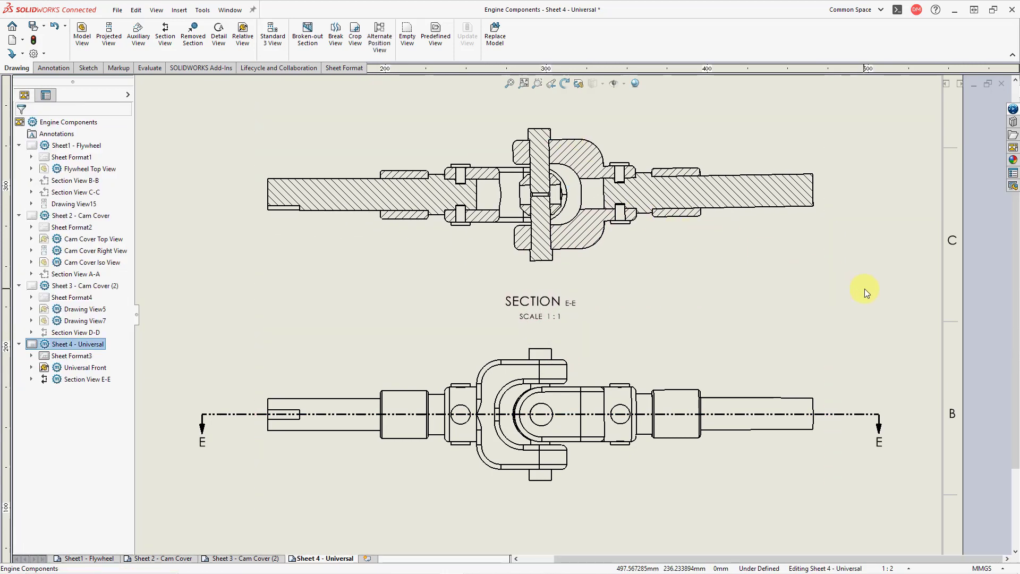